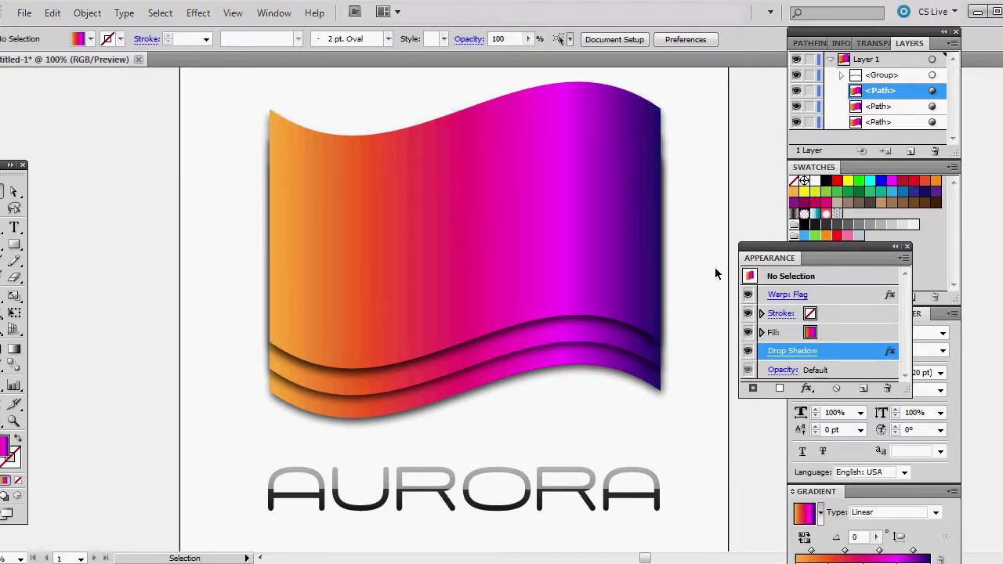
Create a new 700 × 700 px RGB document, Untitled-2, next to the logo file.
scroll(714, 267, "down", 2)
scroll(714, 267, "up", 1)
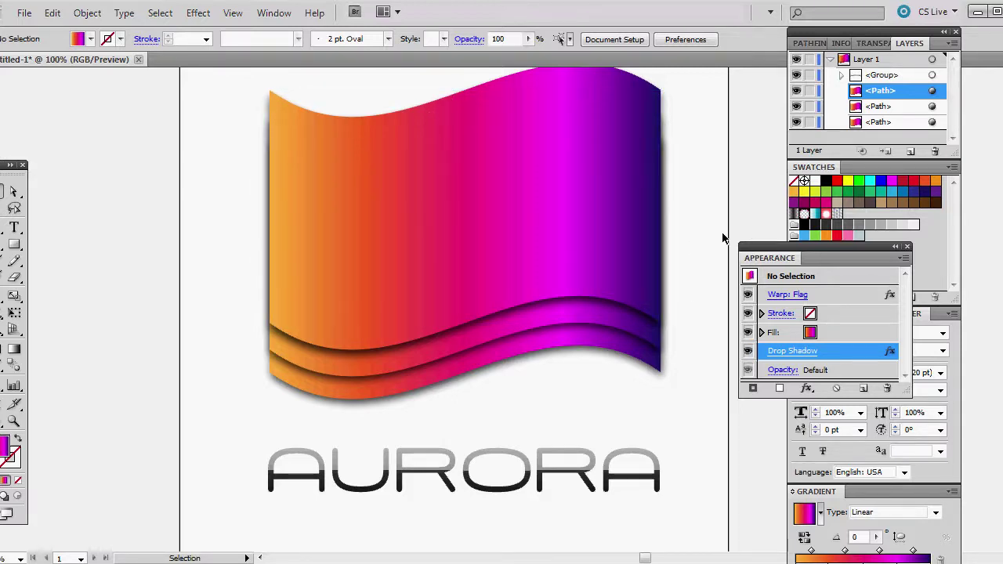
scroll(713, 238, "up", 2)
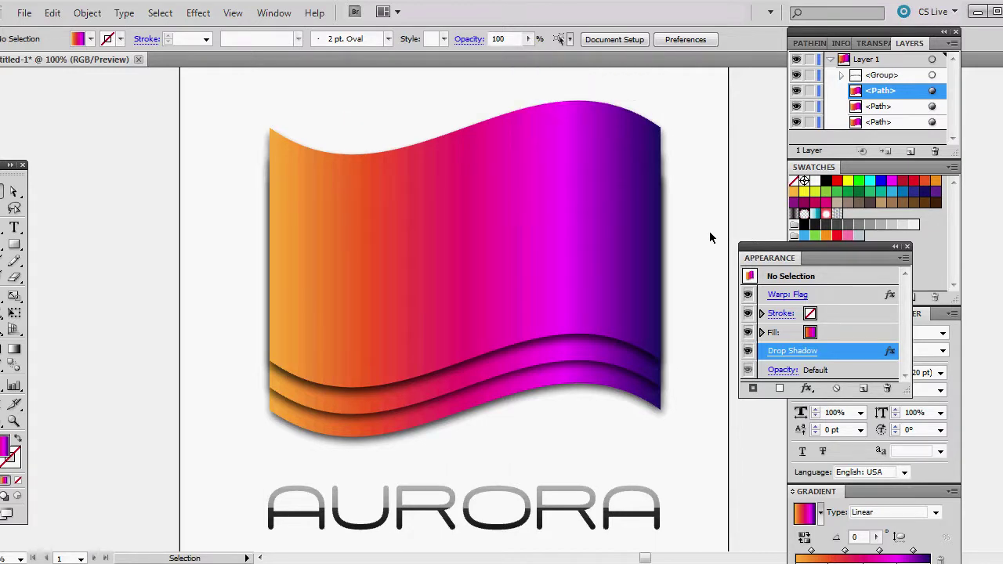
left_click(19, 14)
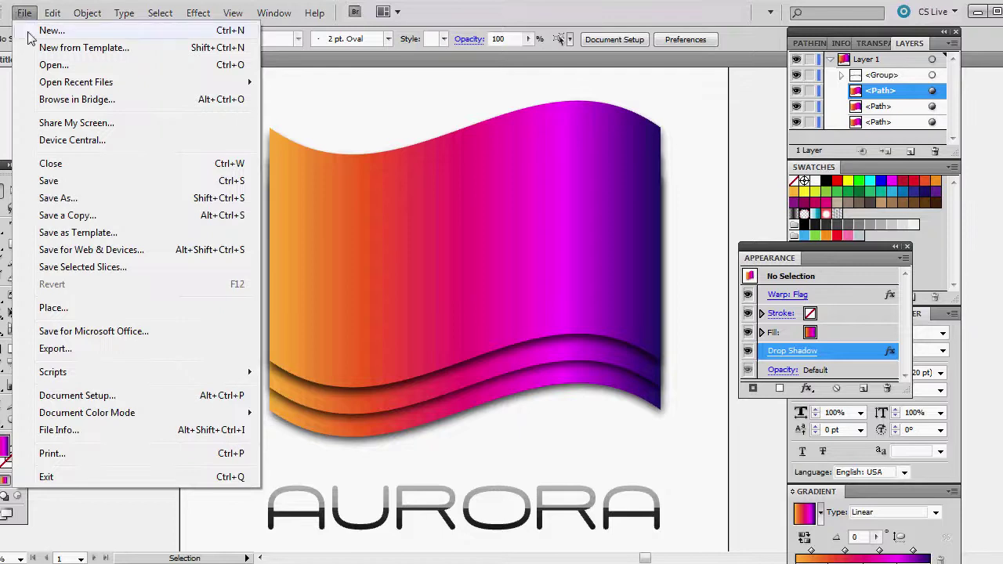
left_click(31, 31)
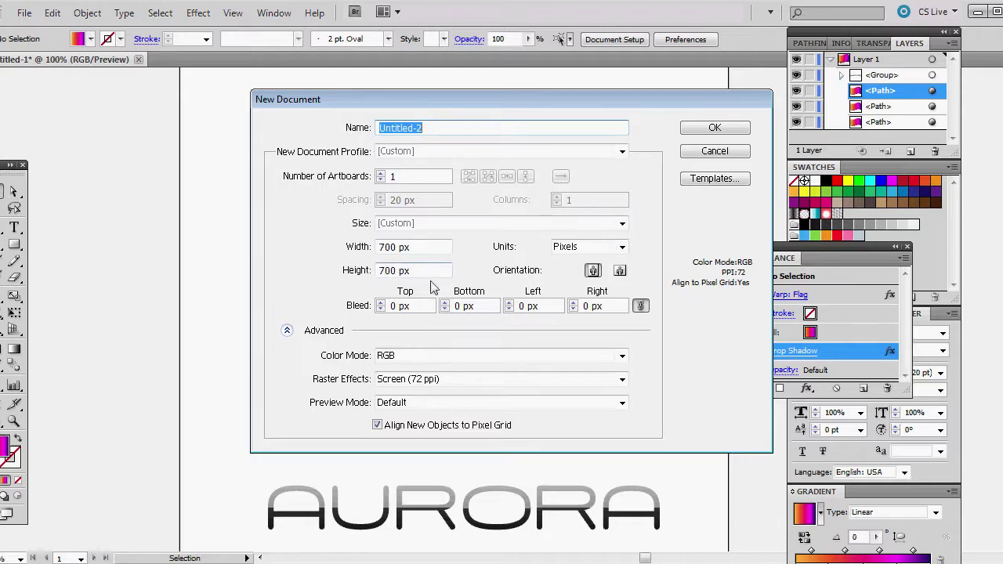
left_click(709, 130)
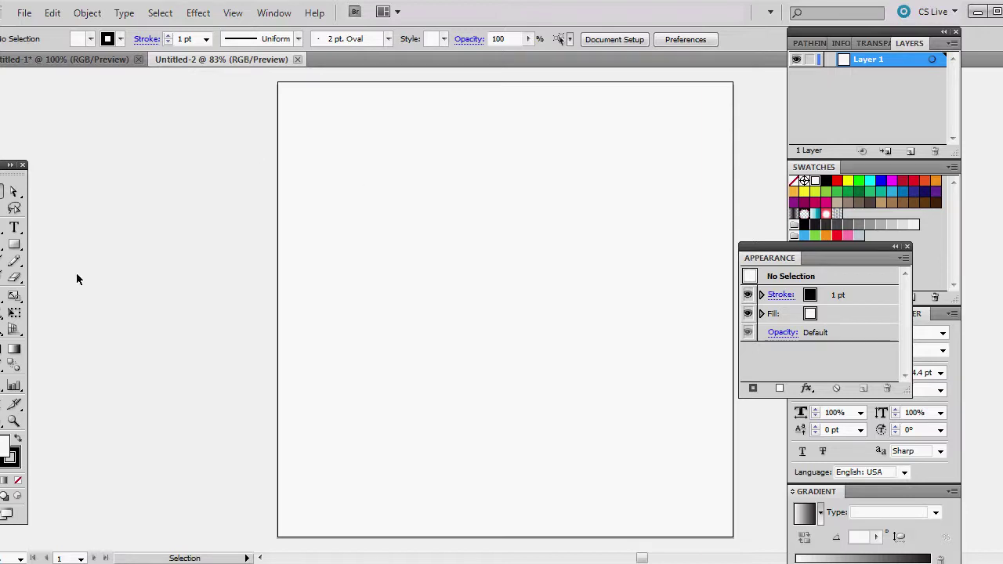
Draw a black, strokeless rectangle across the middle of the artboard.
left_click(14, 245)
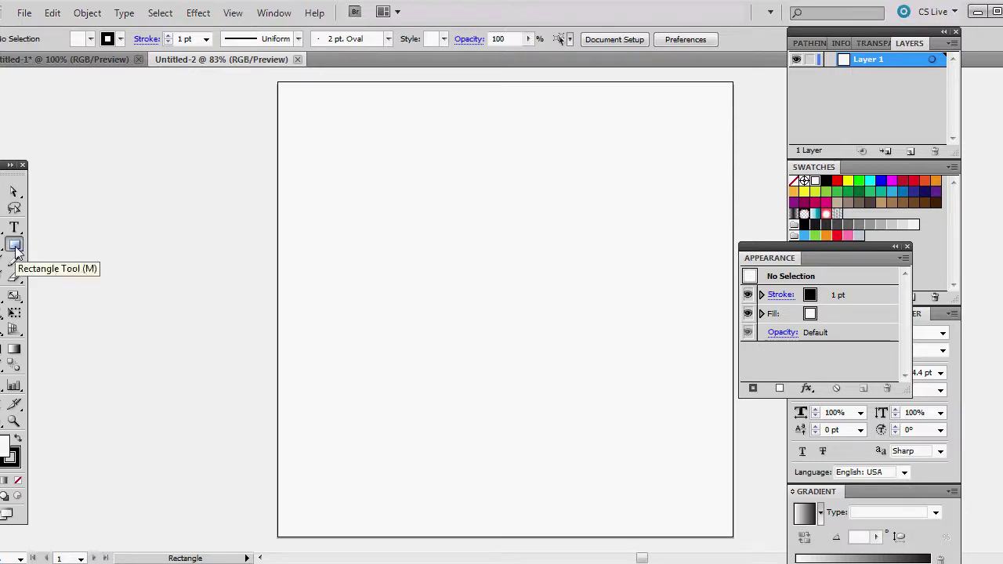
left_click(18, 438)
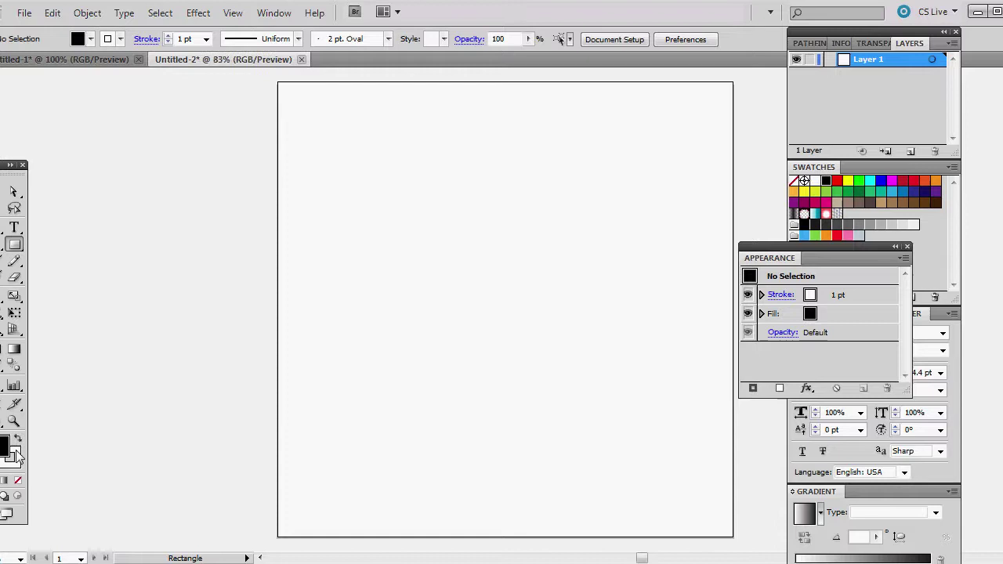
left_click(18, 484)
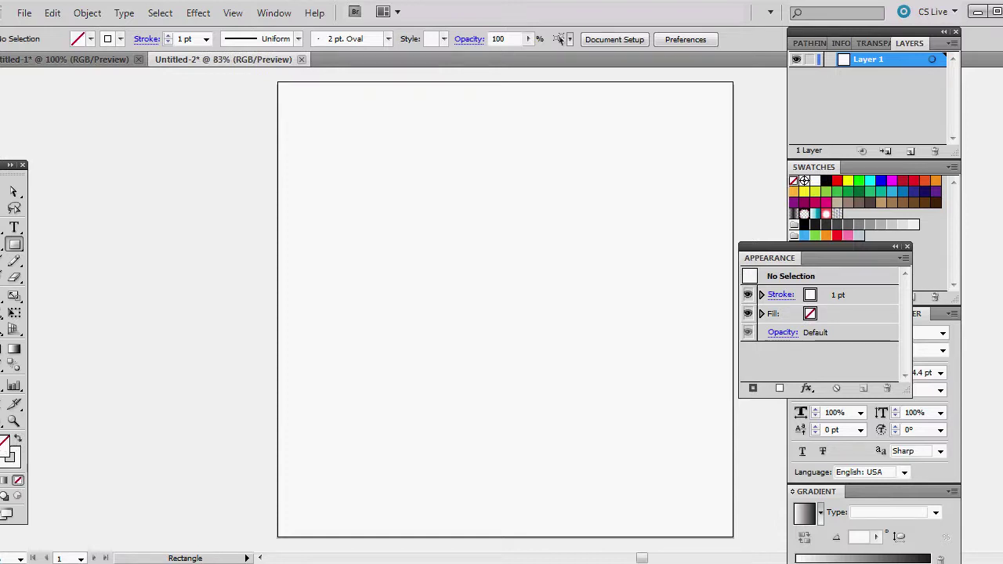
key("ctrl+z")
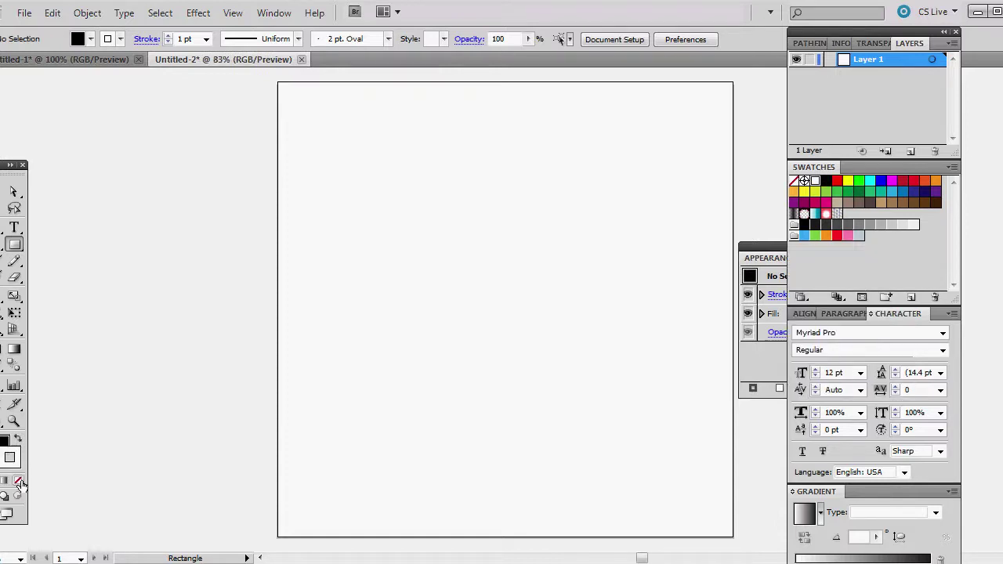
left_click(19, 482)
left_click_drag(320, 200, 700, 413)
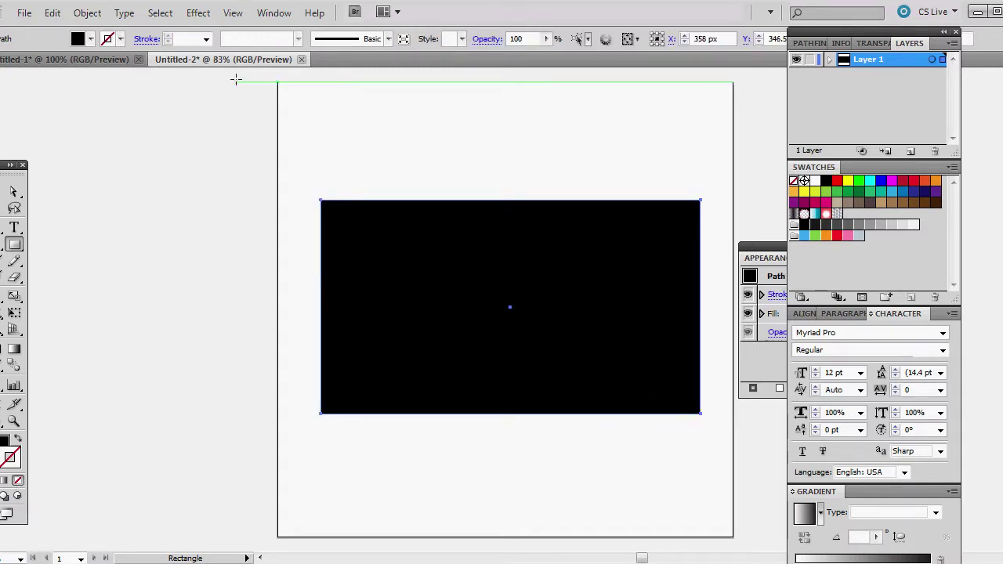
Warp the rectangle with a Flag effect at 20% horizontal bend.
left_click(199, 14)
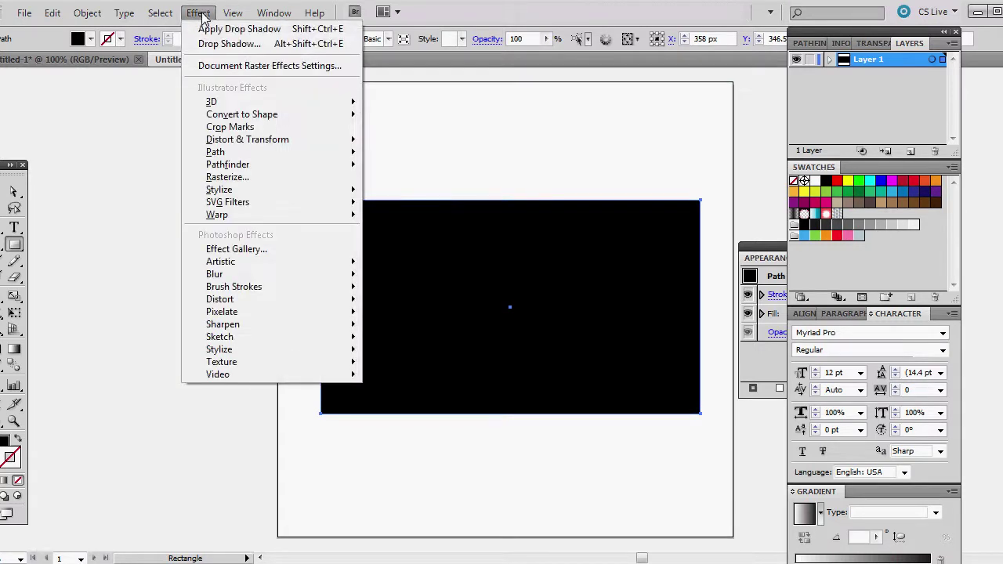
mouse_move(251, 217)
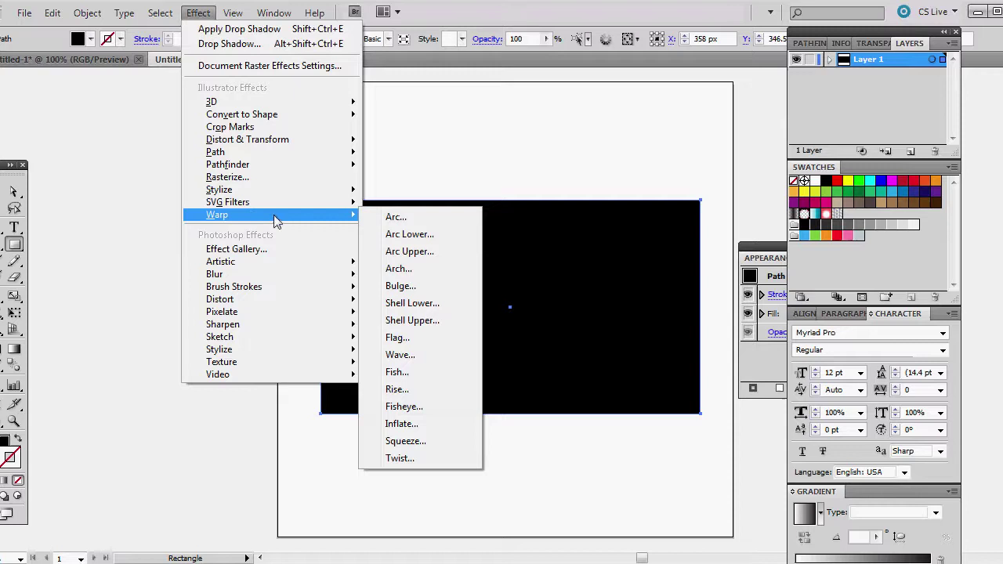
left_click(417, 340)
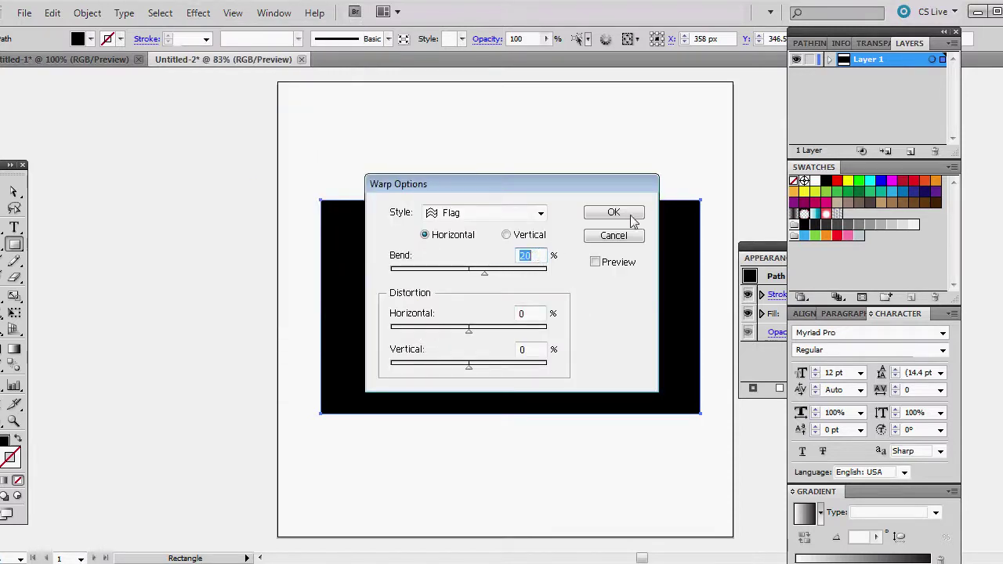
left_click(595, 262)
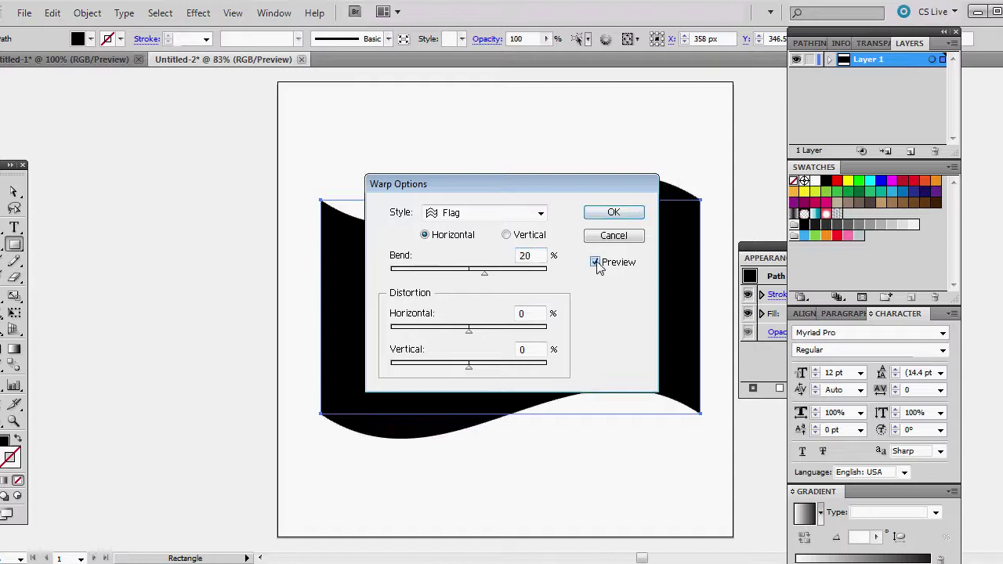
left_click(613, 216)
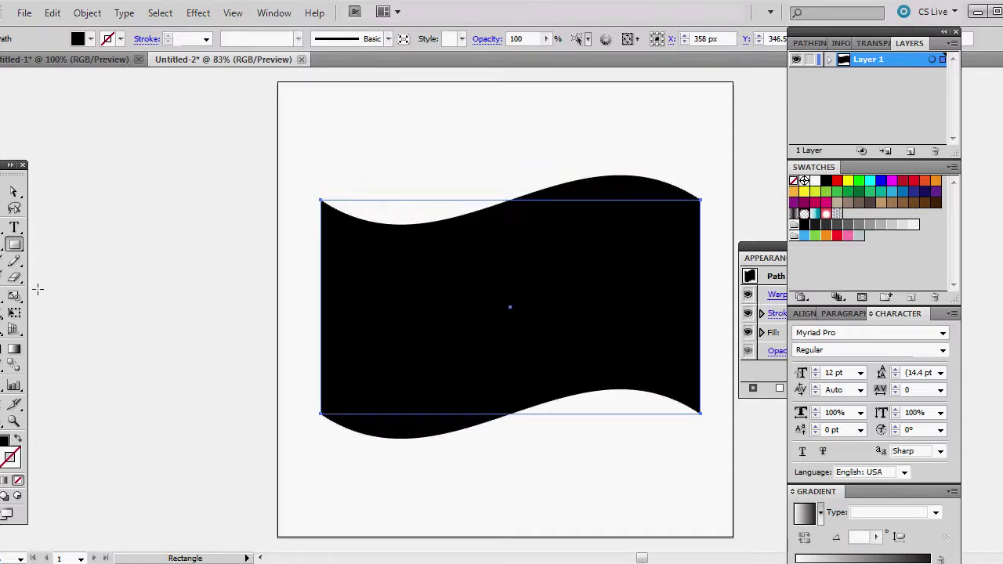
left_click(15, 351)
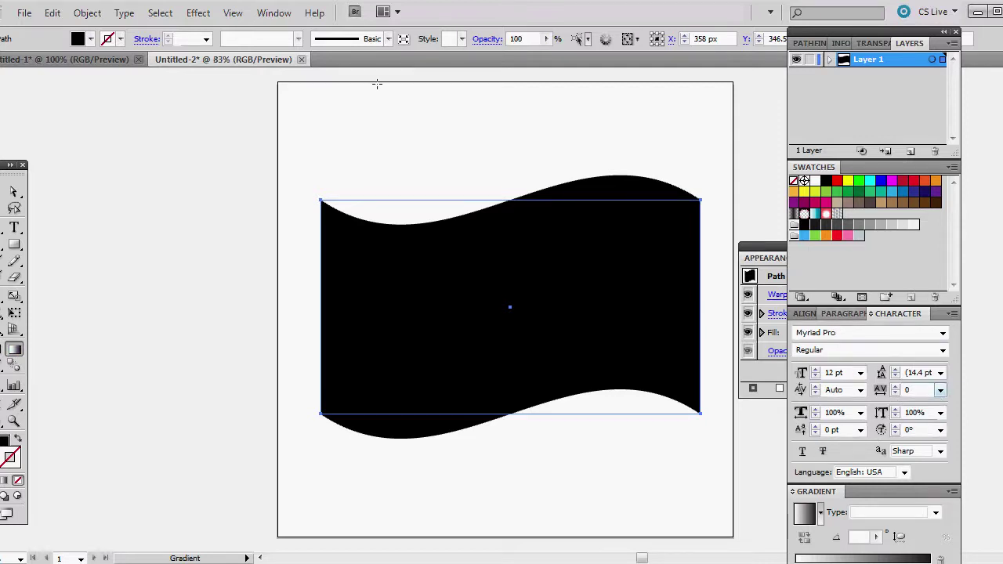
Bring up the Gradient panel floating and dock Appearance beside Swatches.
left_click(273, 14)
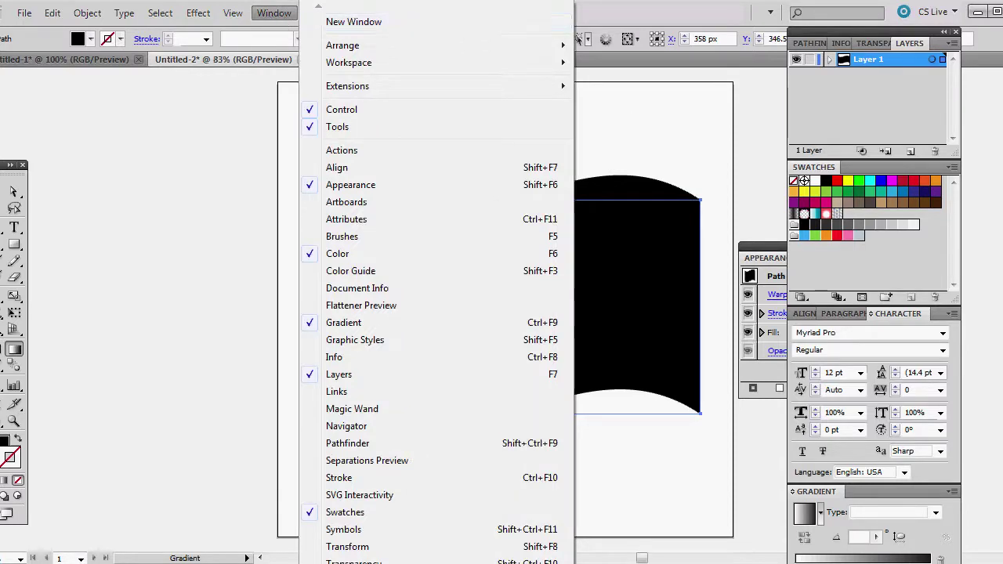
left_click(834, 494)
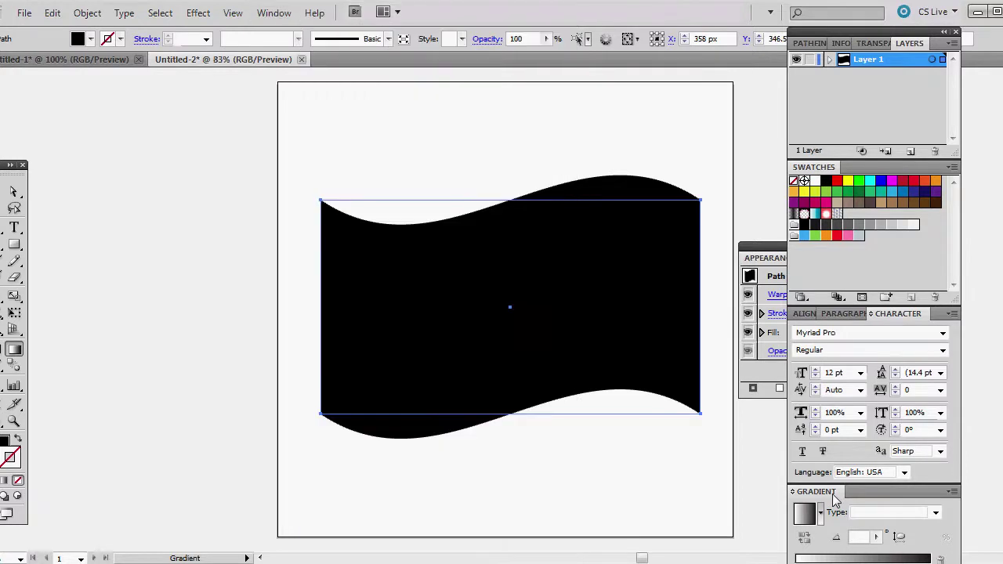
left_click_drag(835, 493, 751, 401)
left_click_drag(766, 260, 857, 169)
left_click_drag(800, 257, 785, 229)
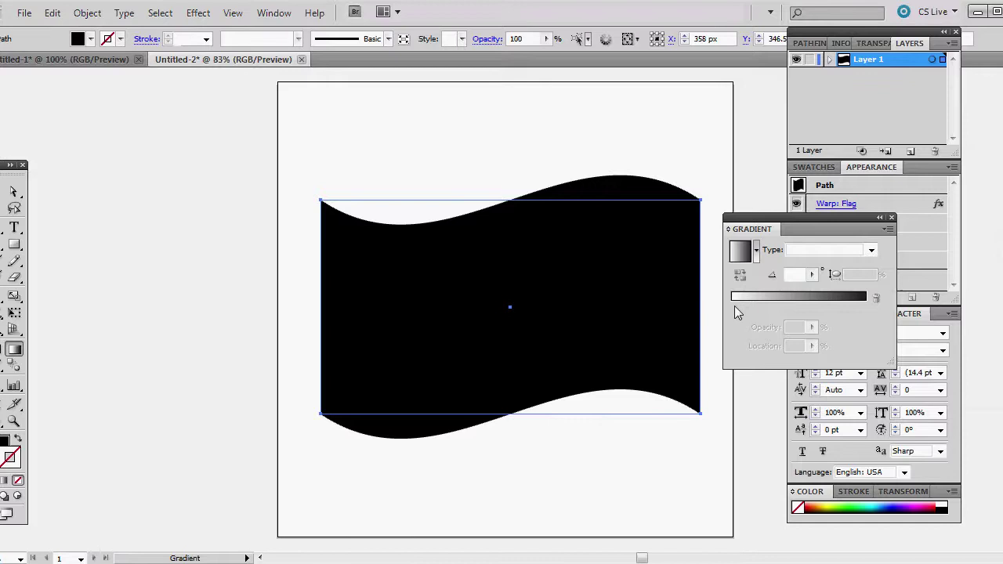
Fill the flag with a white-to-black linear gradient at 0°.
left_click(734, 305)
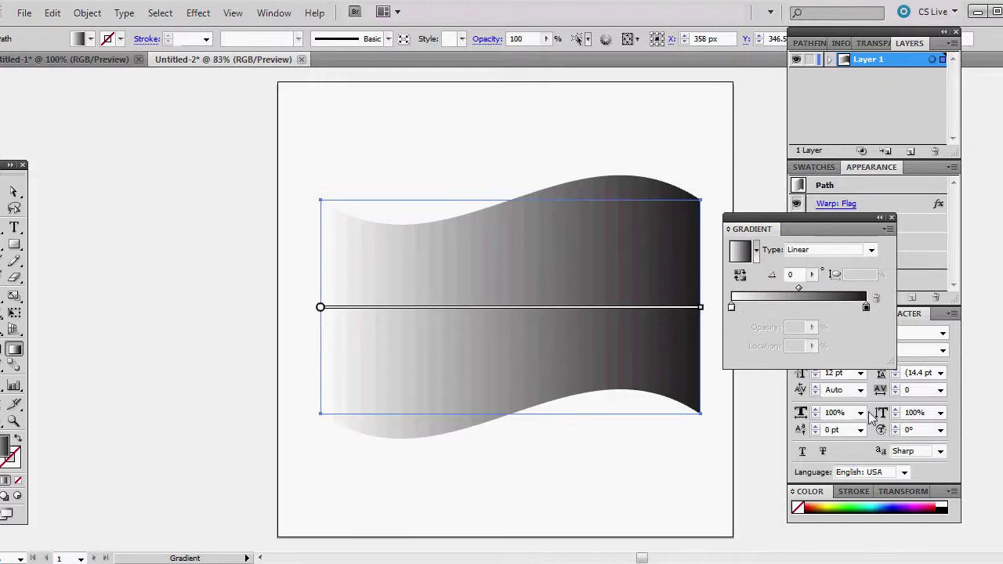
left_click_drag(799, 218, 763, 198)
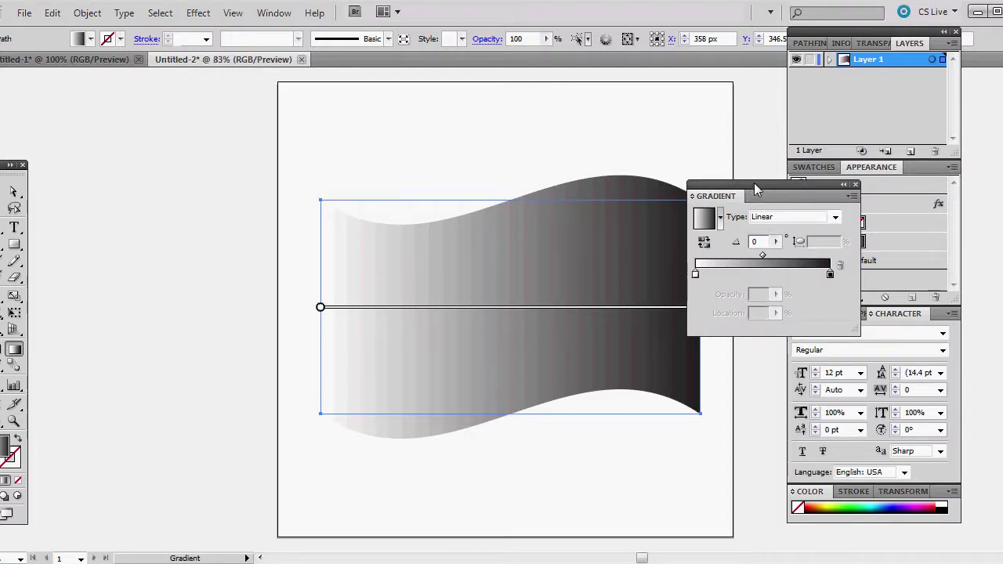
left_click_drag(754, 183, 629, 80)
left_click_drag(736, 229, 667, 230)
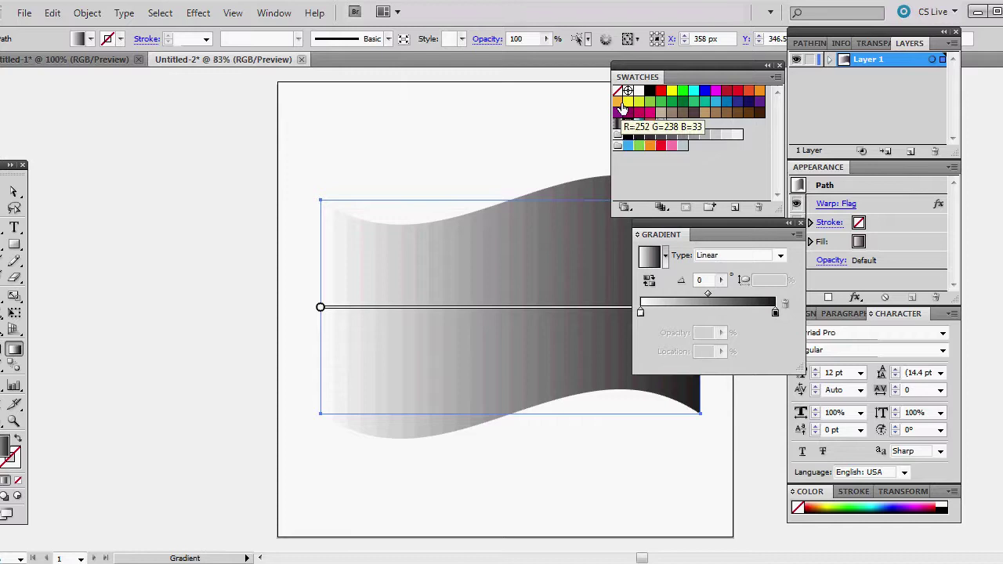
Make the gradient's left end orange and add orange, magenta and dark pink stops.
left_click_drag(617, 101, 642, 316)
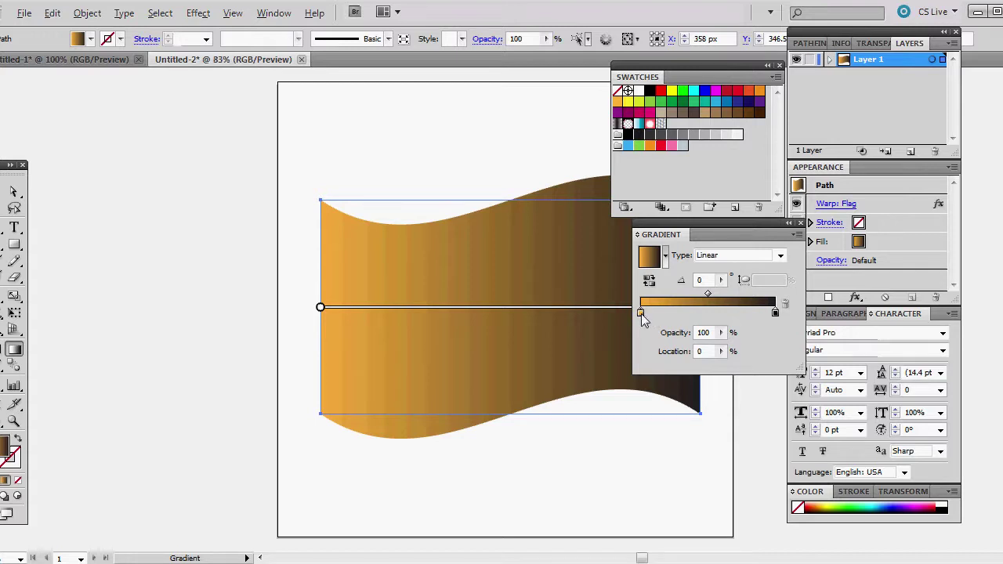
left_click_drag(642, 317, 675, 320)
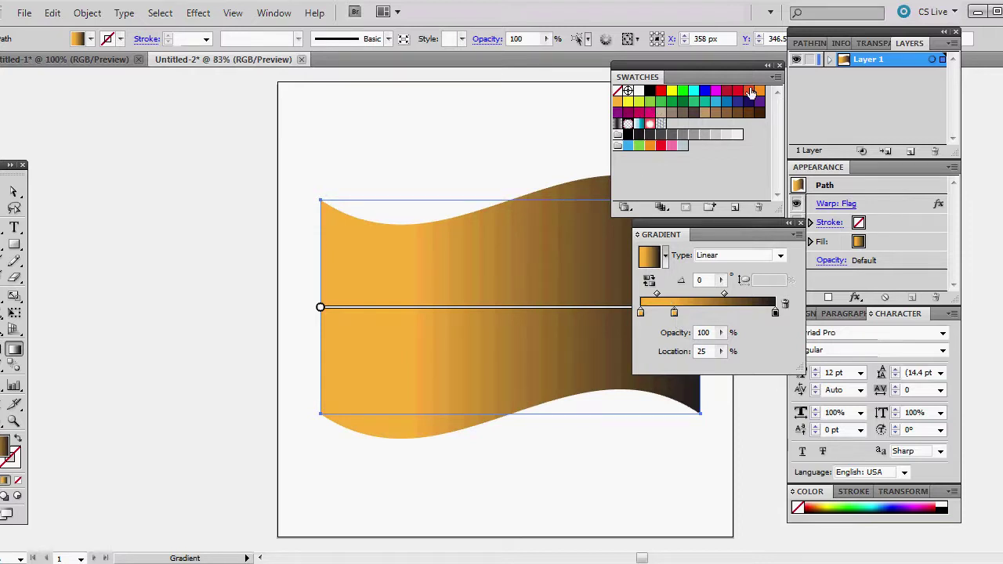
left_click_drag(750, 92, 709, 316)
left_click(679, 314)
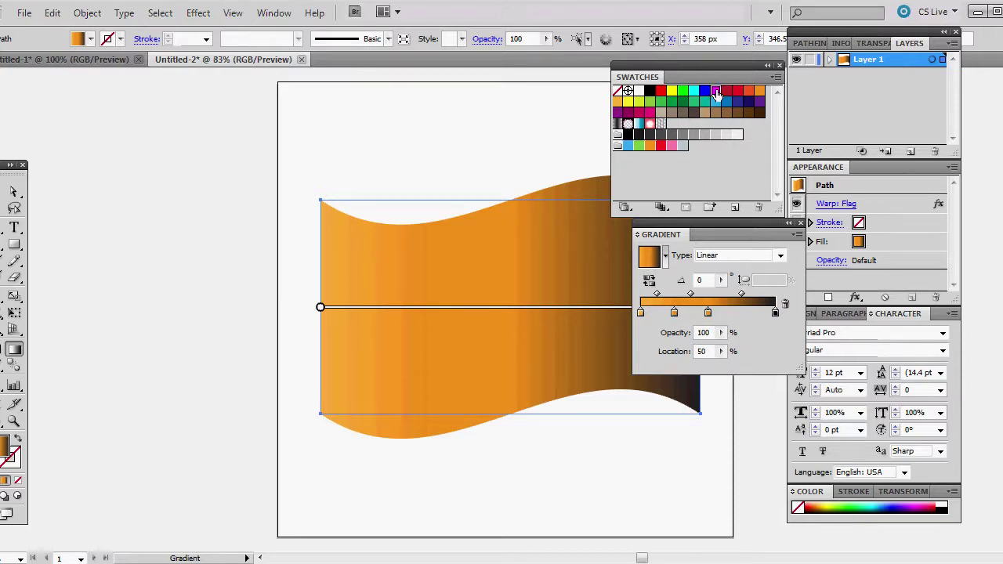
left_click_drag(716, 94, 708, 313)
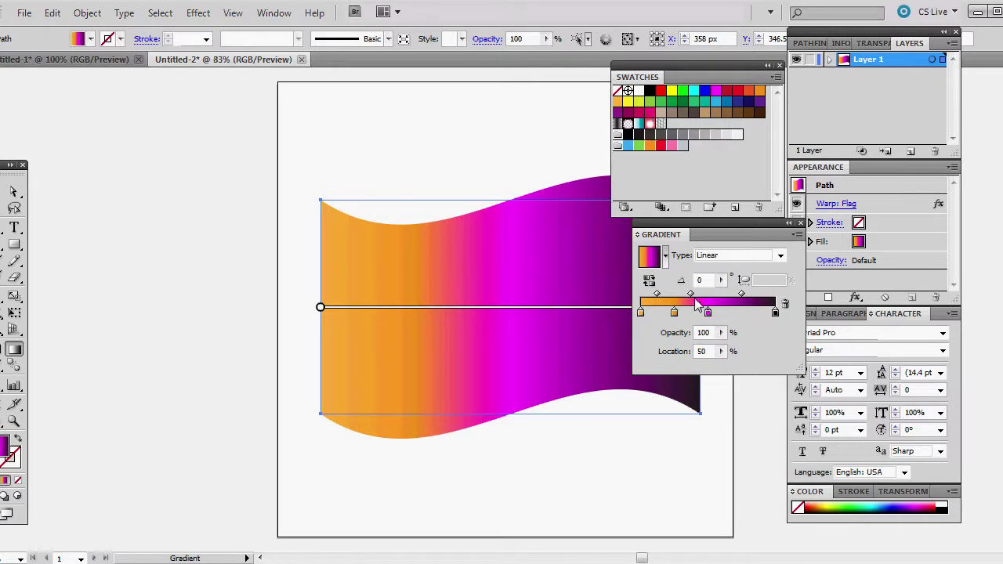
left_click_drag(707, 314, 742, 316)
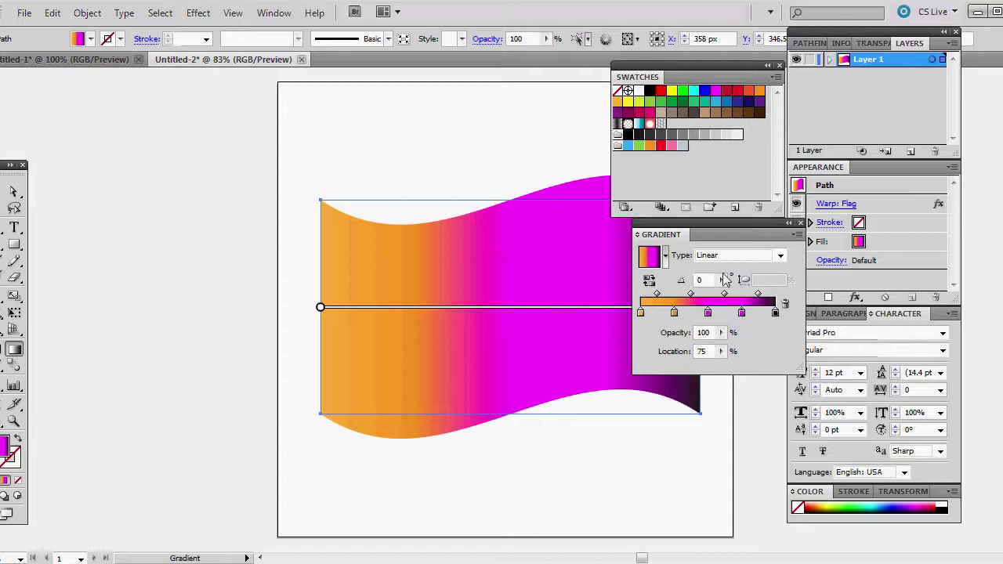
left_click_drag(649, 113, 743, 318)
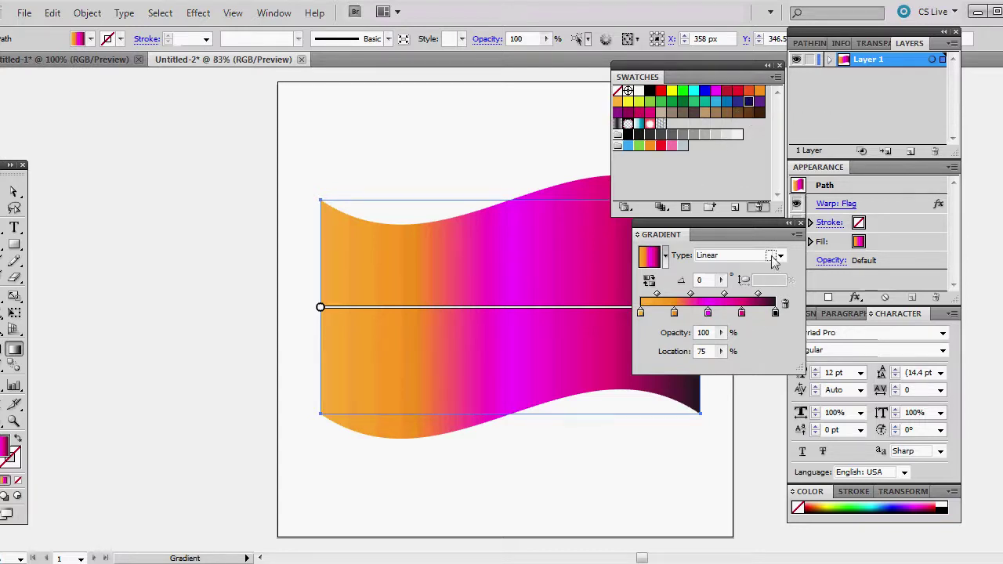
Make the gradient's right end dark purple and set the middle stop to 50% location.
left_click(775, 313)
left_click_drag(778, 321, 778, 322)
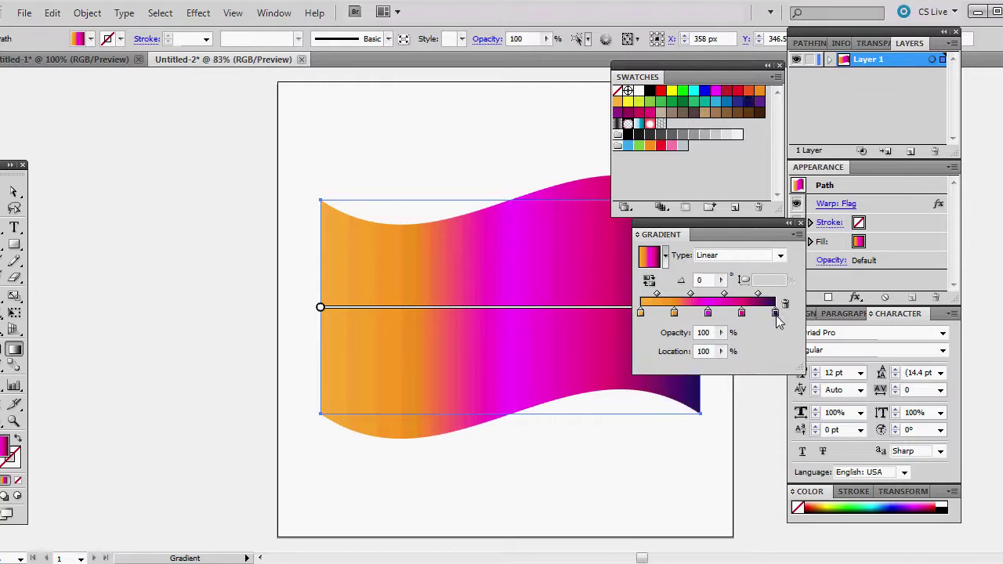
left_click_drag(712, 229, 785, 234)
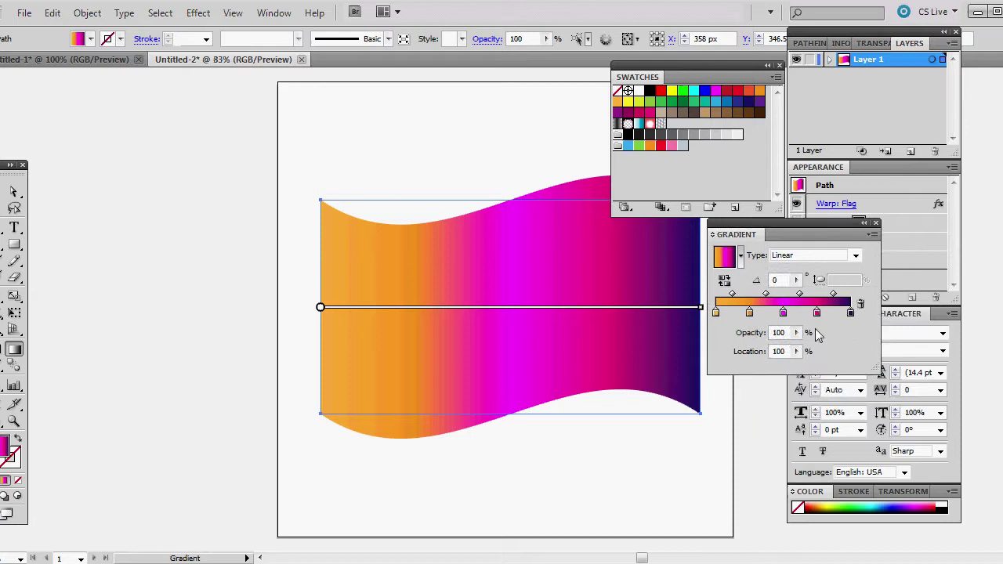
left_click_drag(816, 315, 786, 315)
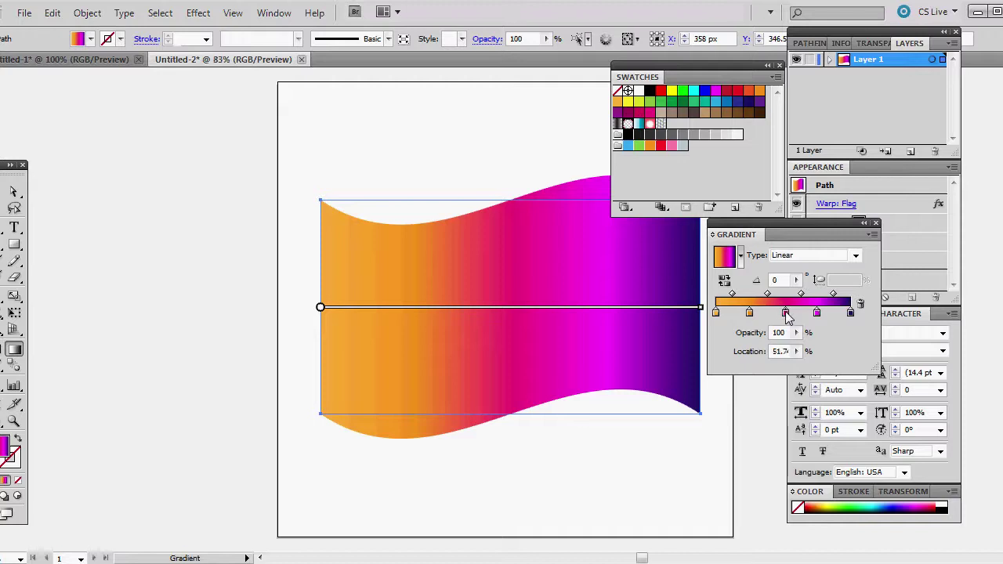
double_click(780, 350)
type("50")
key("Return")
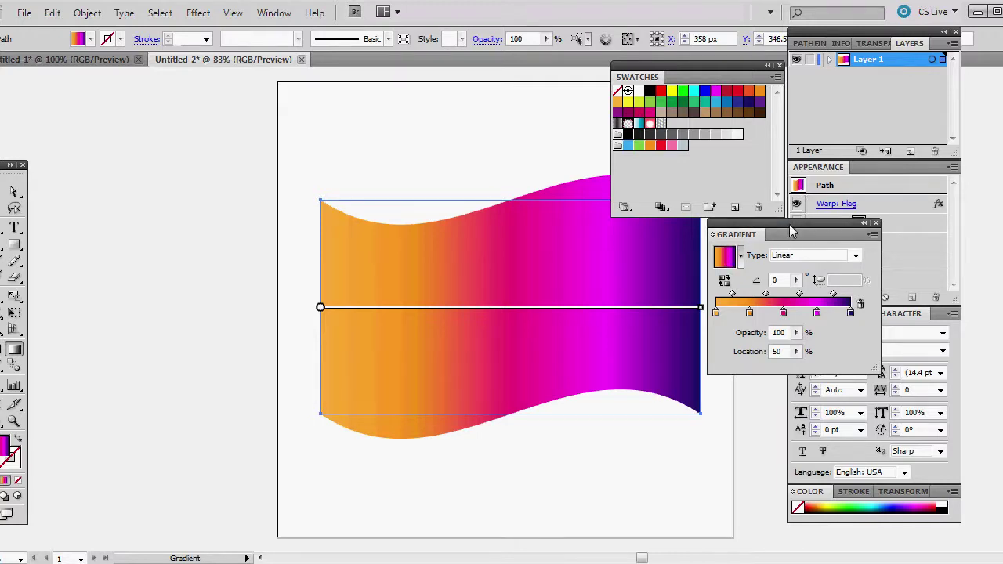
Save the flag's gradient as a new swatch and dock the Gradient panel beside Appearance.
left_click_drag(789, 227, 670, 227)
left_click_drag(604, 257, 671, 134)
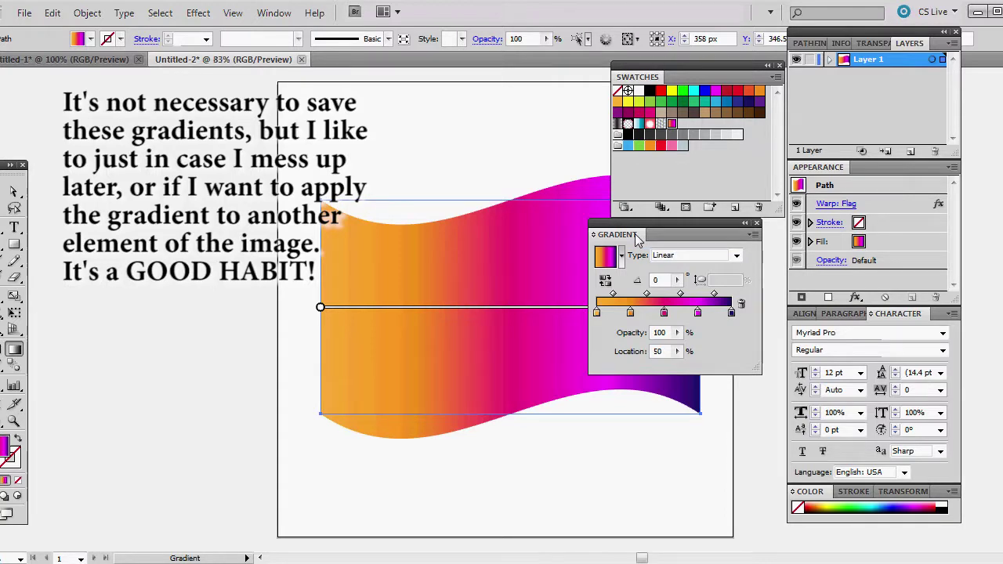
left_click_drag(637, 237, 874, 167)
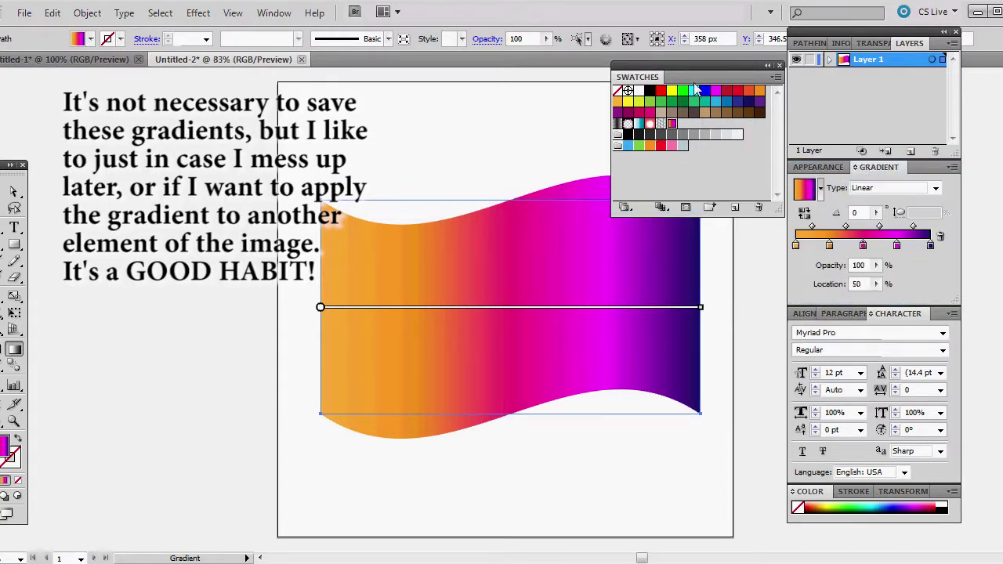
left_click_drag(652, 78, 757, 110)
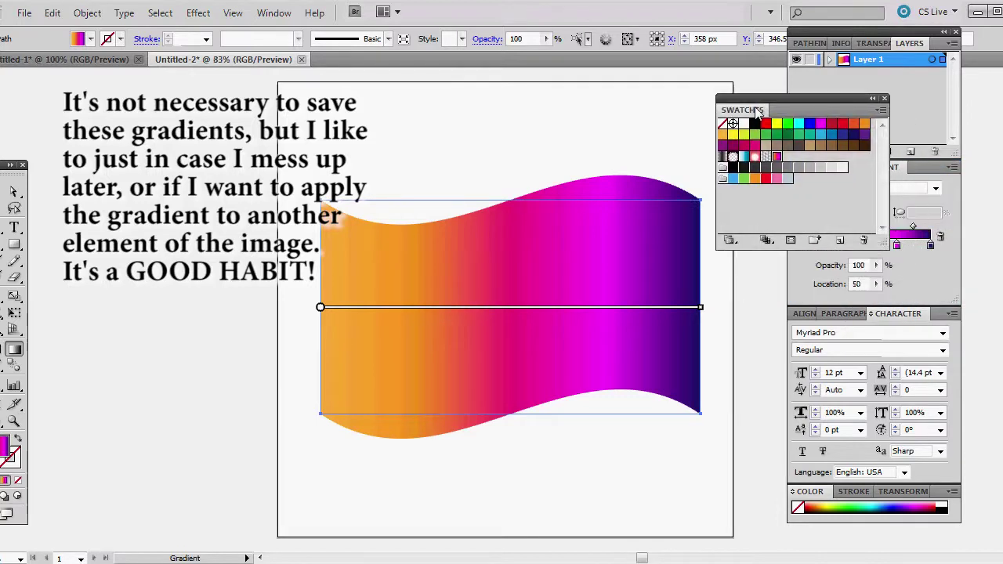
Switch to the Selection tool and deselect the flag.
left_click(13, 190)
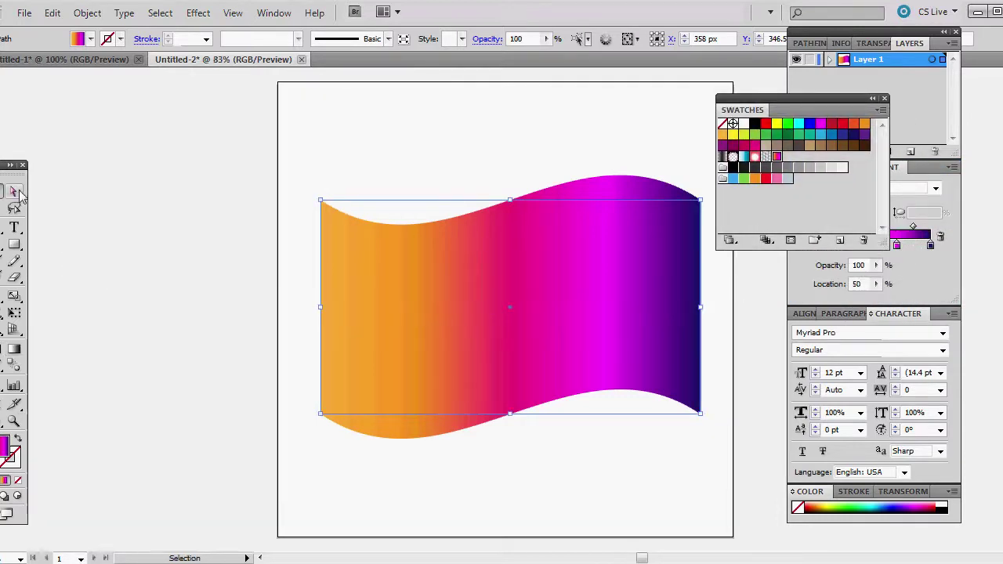
left_click(207, 203)
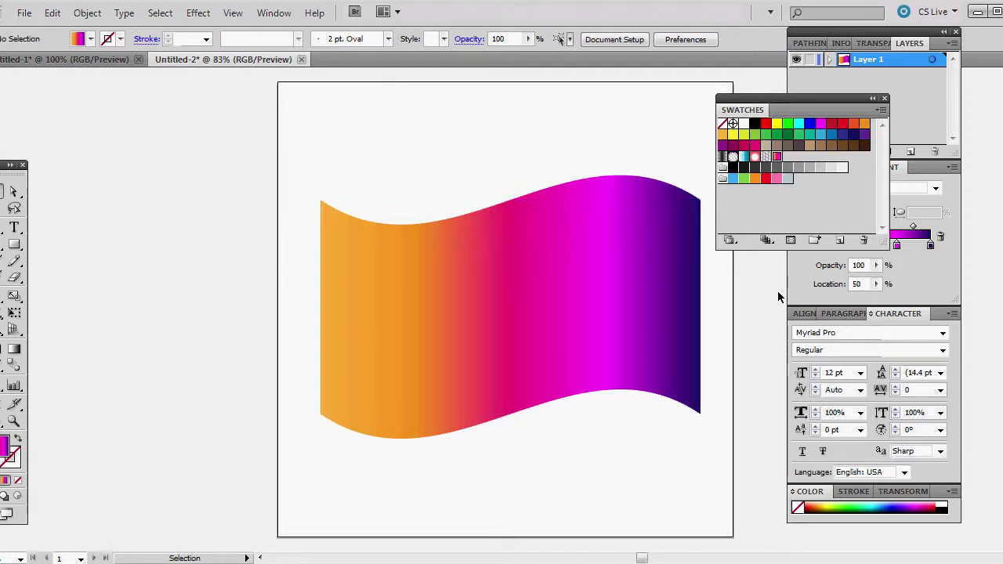
scroll(701, 315, "down", 2)
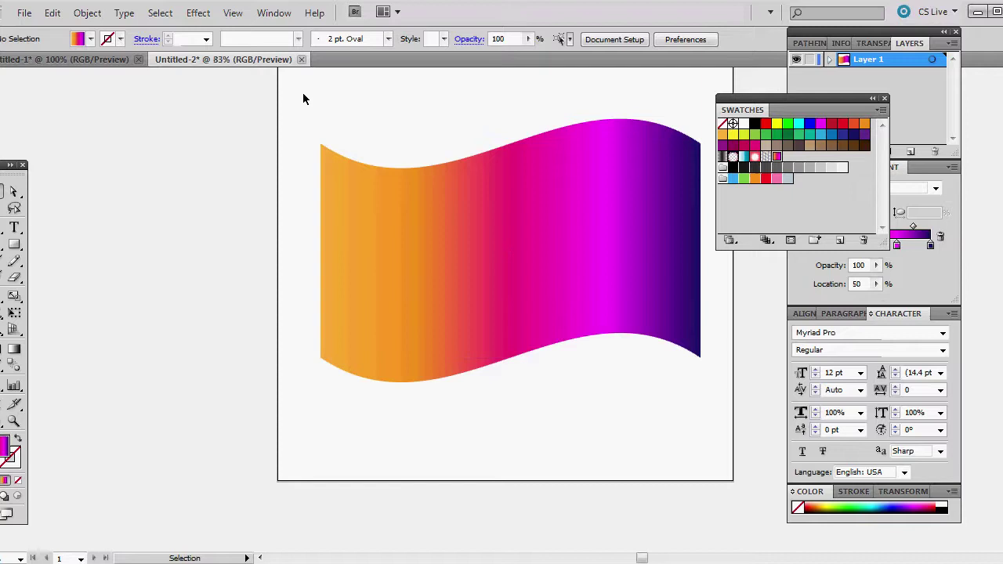
Give the flag a black Multiply drop shadow: 75% opacity, 7 px Y offset, 5 px blur.
left_click(198, 13)
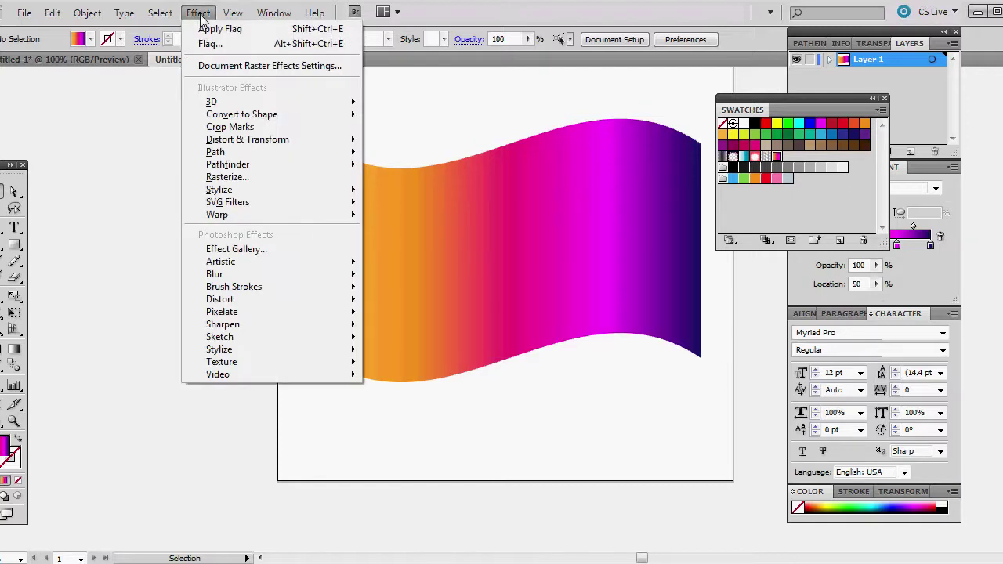
mouse_move(274, 192)
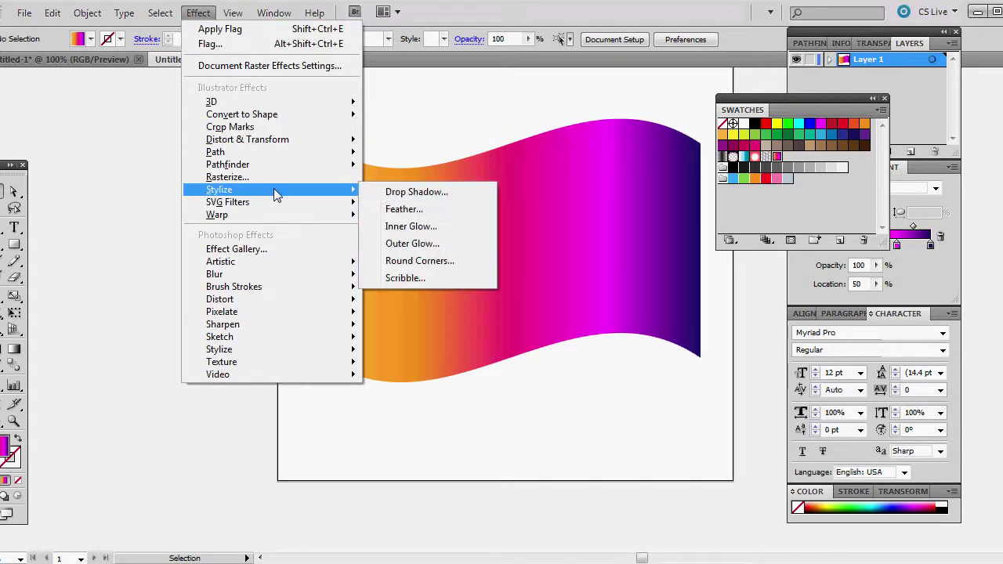
left_click(423, 193)
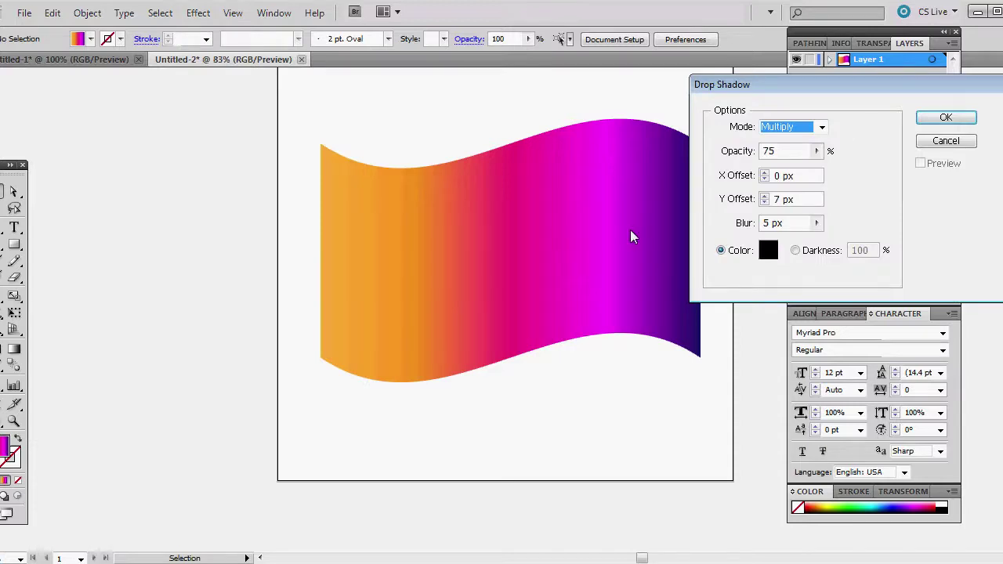
left_click(942, 141)
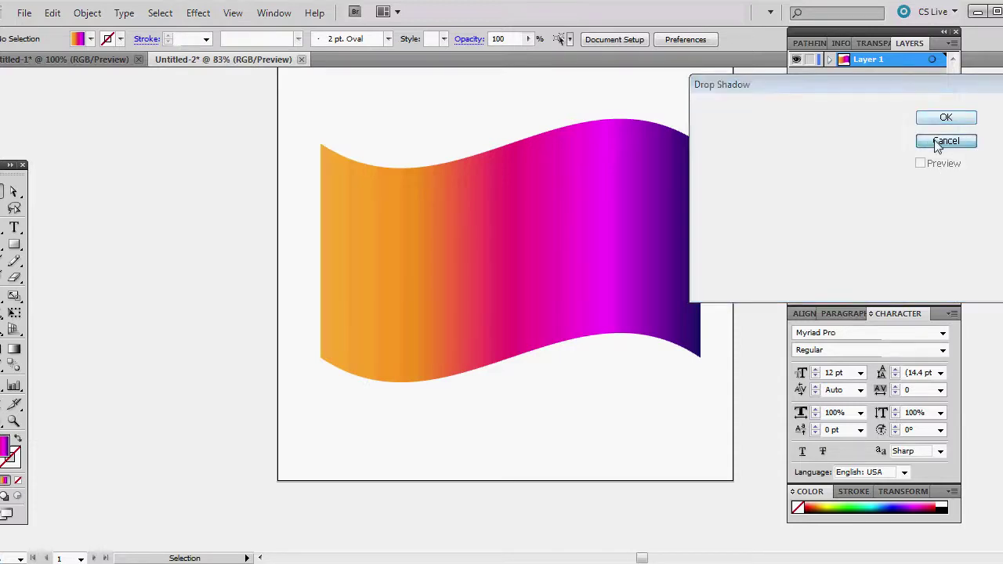
left_click(200, 12)
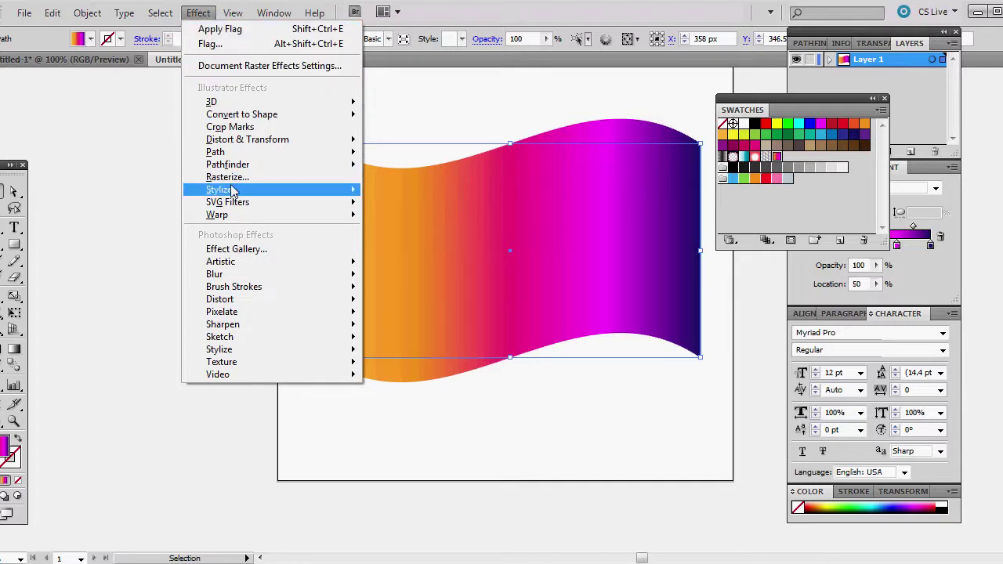
mouse_move(232, 190)
left_click(407, 192)
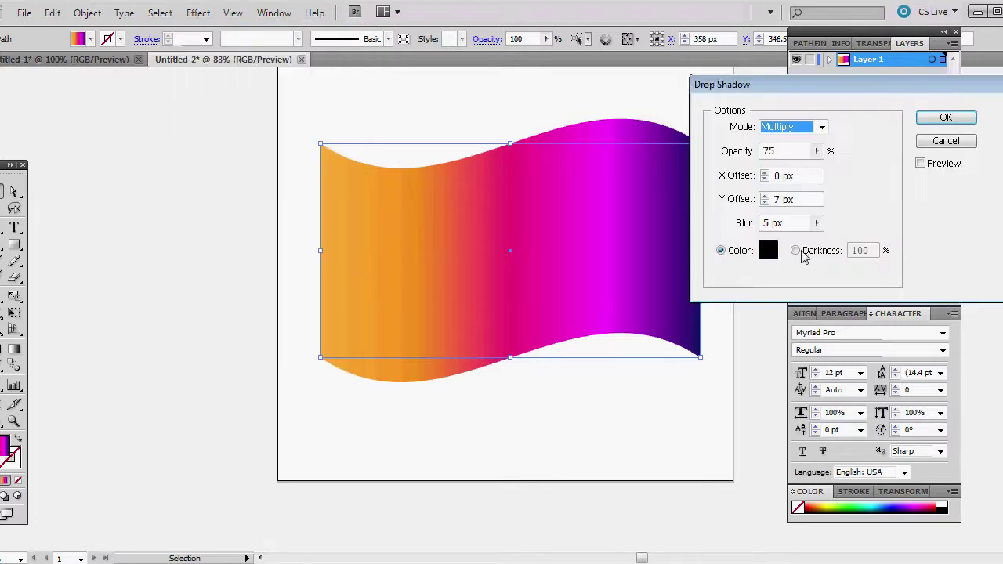
left_click(921, 163)
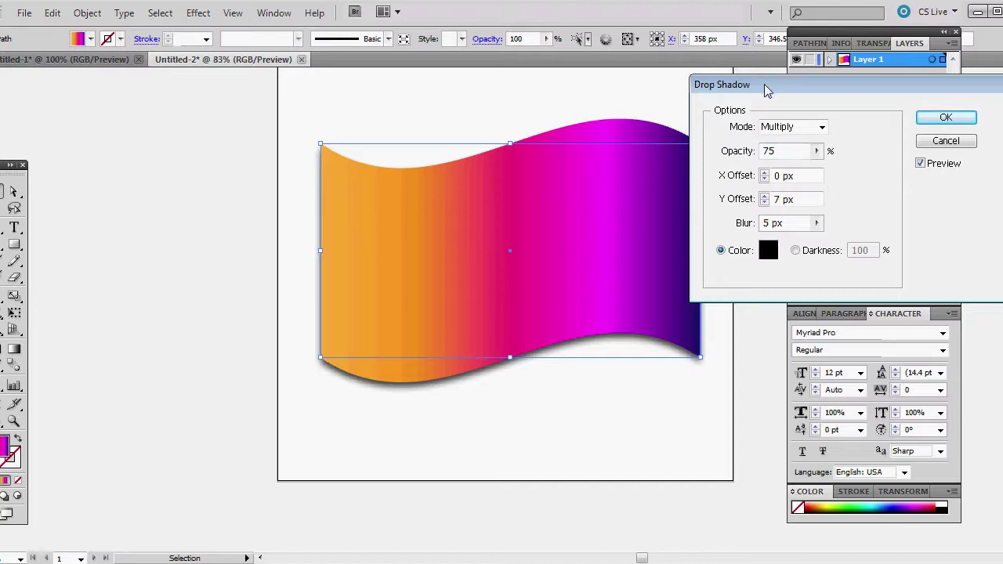
left_click_drag(767, 90, 826, 84)
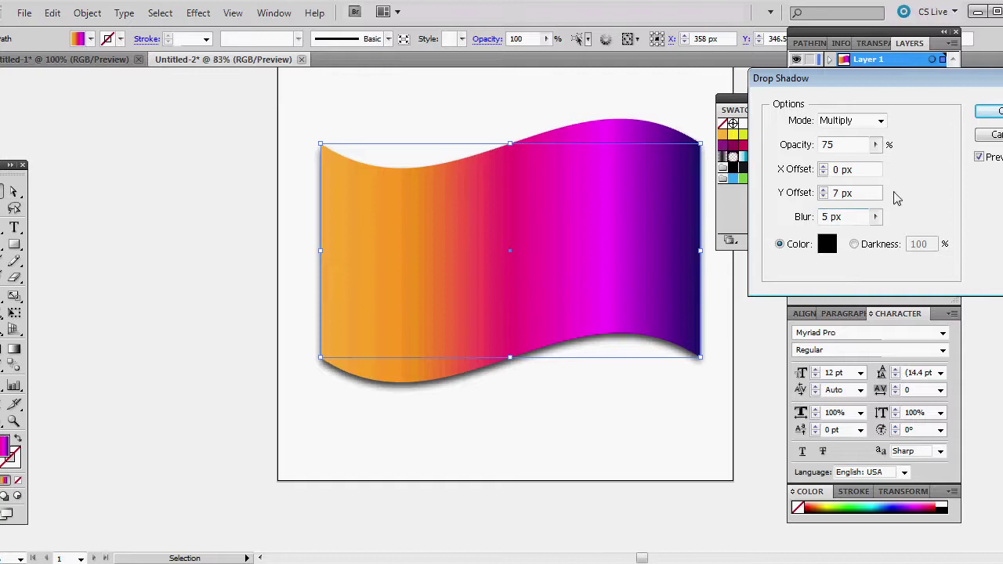
left_click(998, 116)
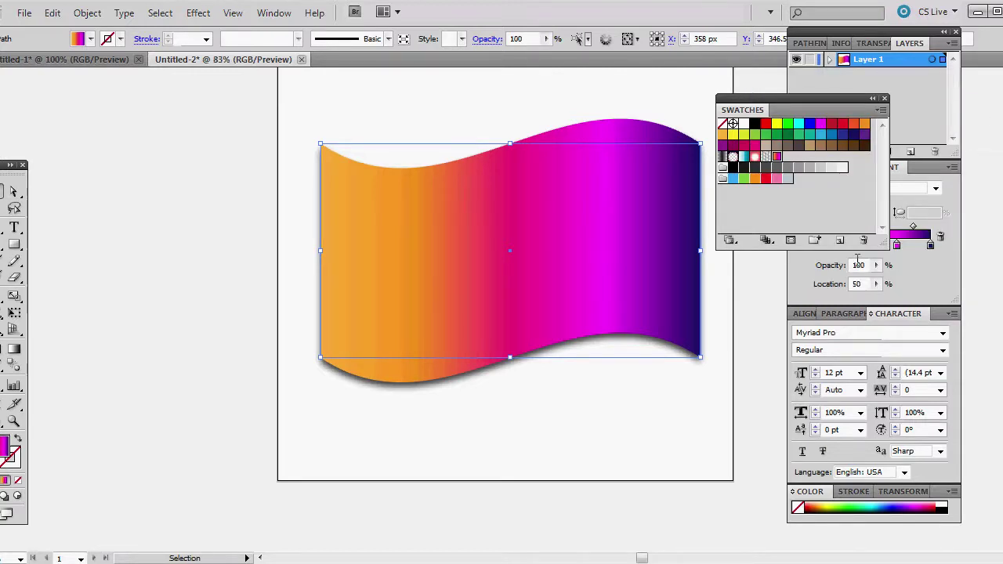
Add the word AURORA below the flag in the Air Conditioner font.
left_click(746, 423)
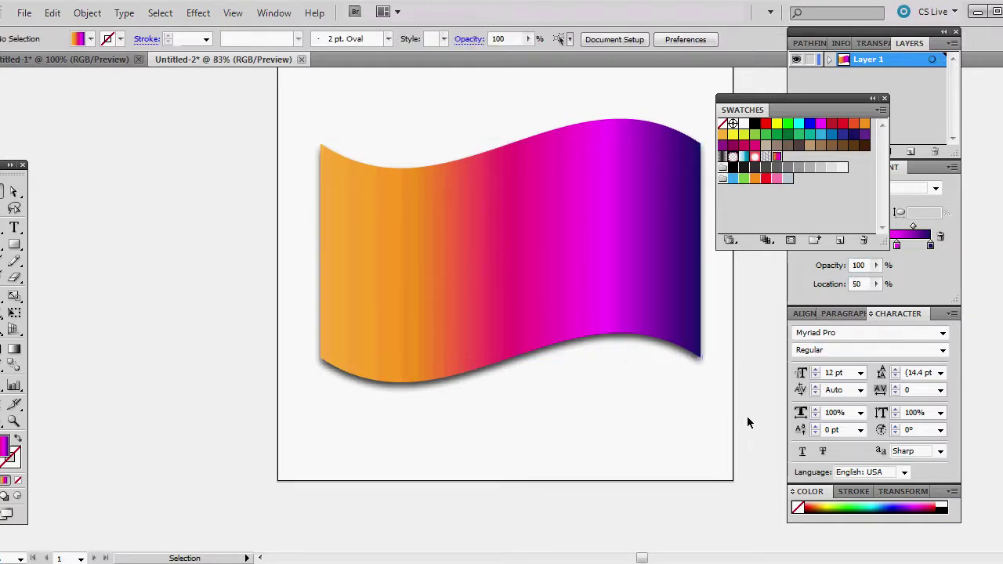
left_click(14, 227)
left_click(335, 422)
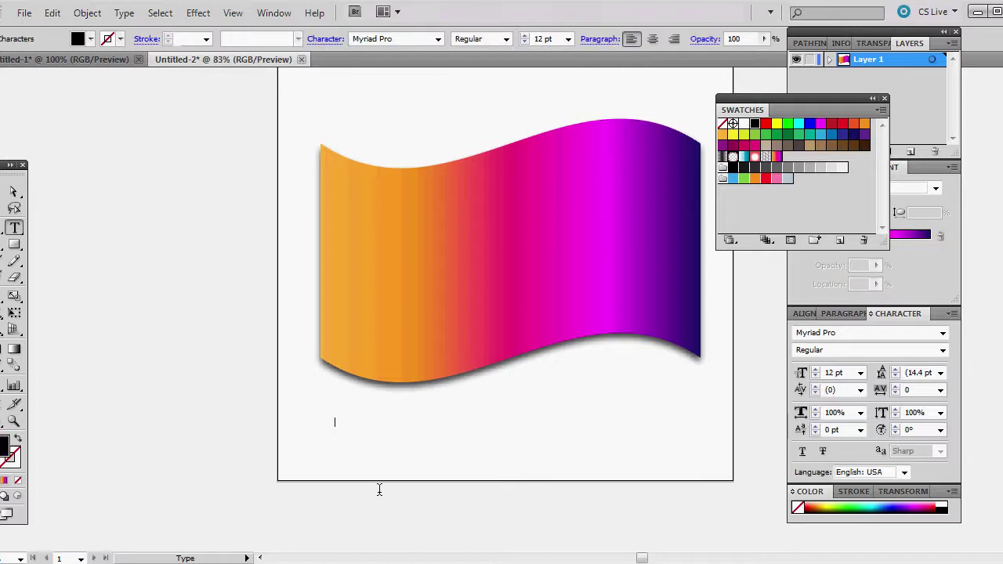
left_click(437, 39)
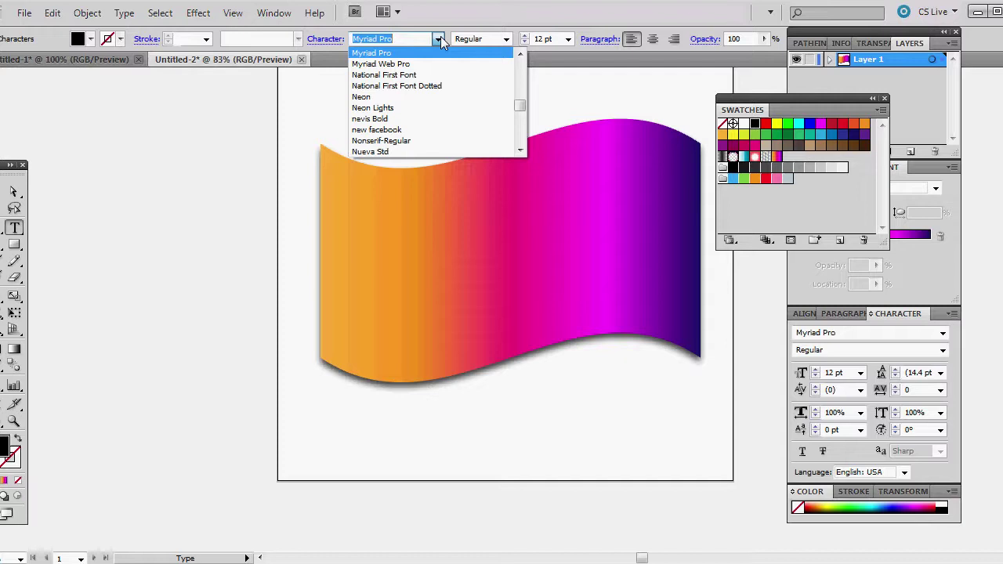
type("Air Conditioner")
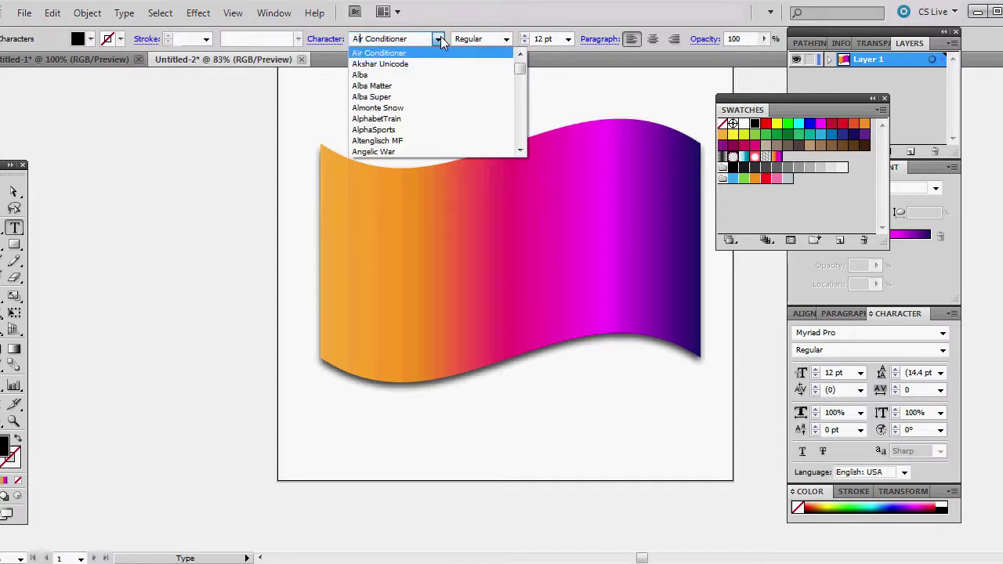
key("Return")
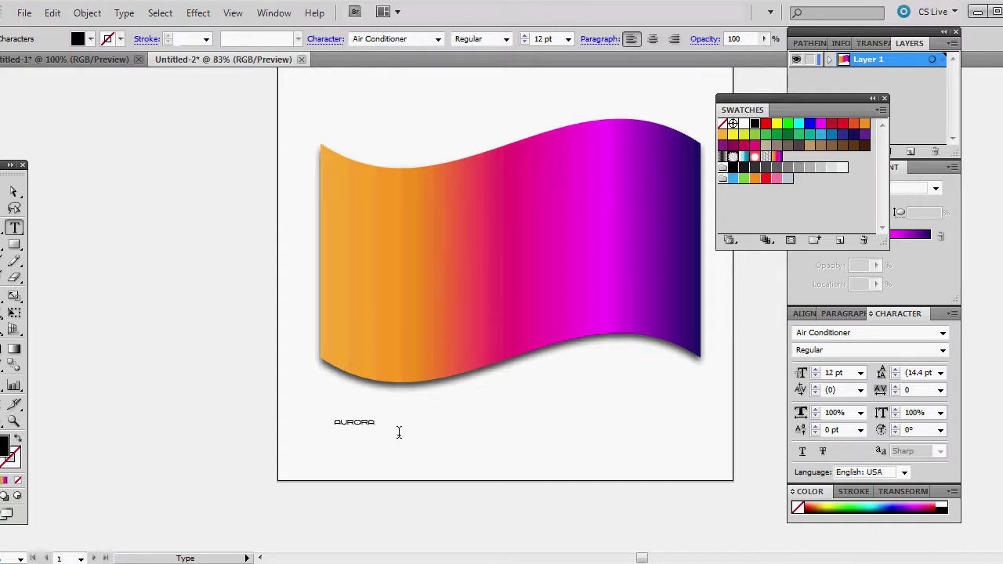
Enlarge AURORA to 115 pt and shift it down and left under the flag.
left_click_drag(375, 422, 321, 423)
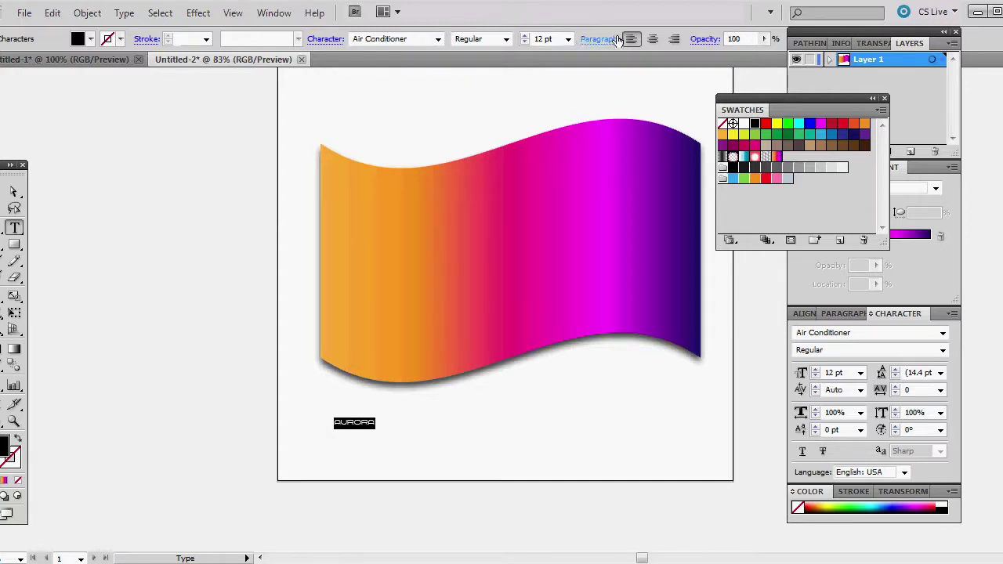
left_click(568, 40)
left_click(570, 226)
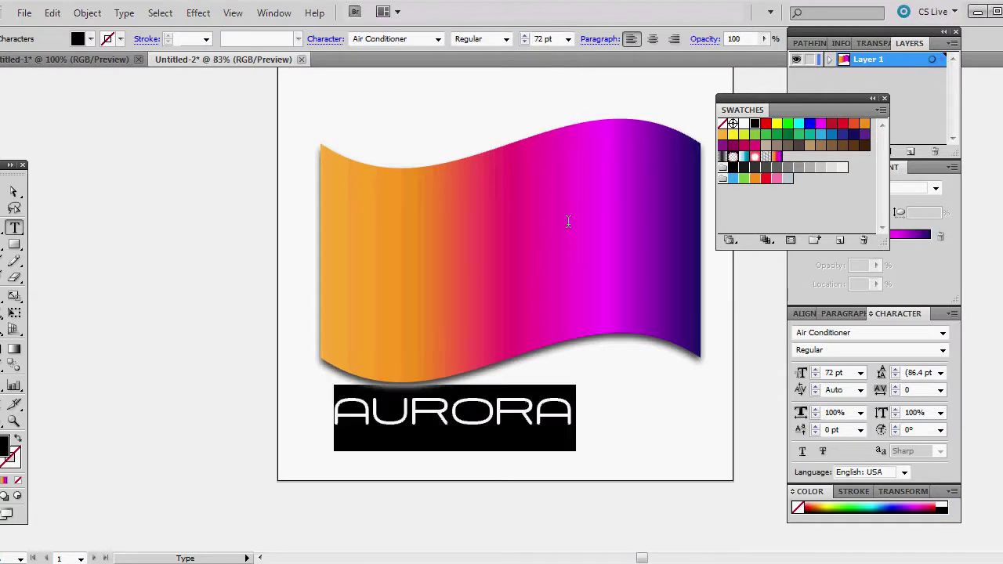
left_click(525, 36)
left_click(525, 35)
left_click(524, 36)
left_click(525, 35)
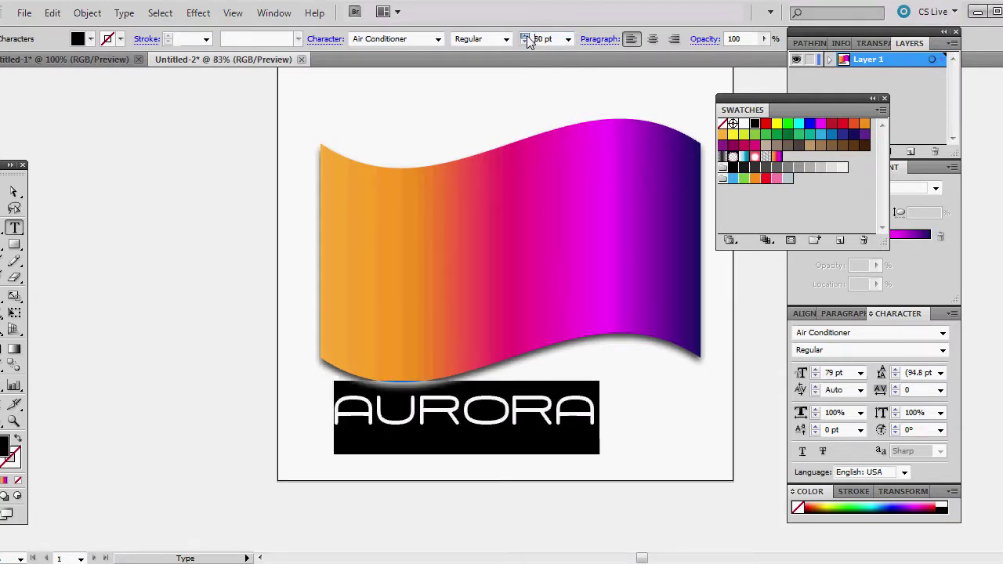
left_click(525, 35)
left_click(525, 35)
left_click(524, 35)
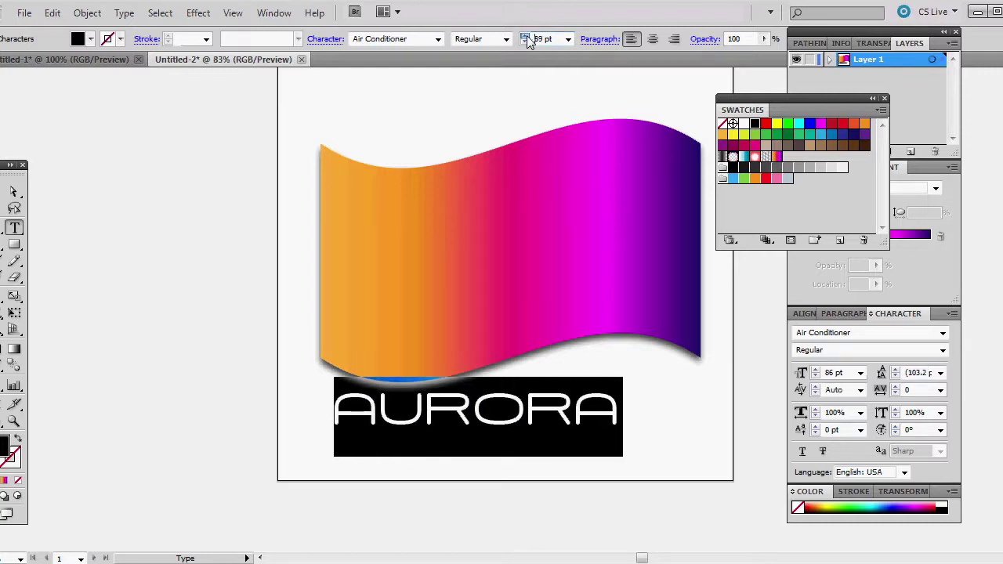
left_click(524, 35)
left_click(525, 36)
left_click(525, 35)
left_click(525, 36)
left_click(525, 35)
left_click(525, 35)
left_click(525, 35)
left_click(524, 36)
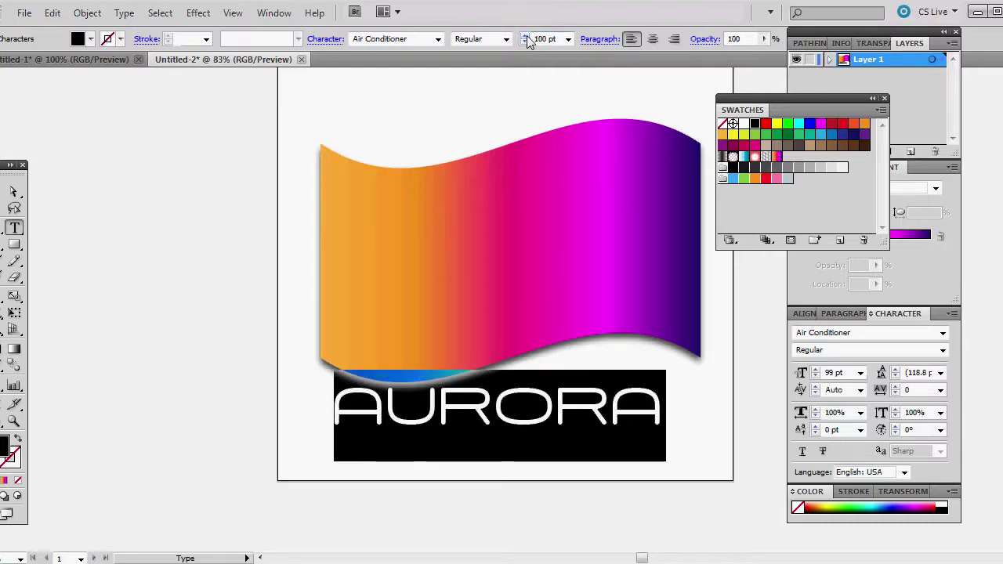
left_click(525, 35)
left_click(525, 35)
left_click(525, 35)
left_click(525, 36)
left_click(524, 36)
left_click(525, 35)
left_click(525, 35)
left_click(525, 35)
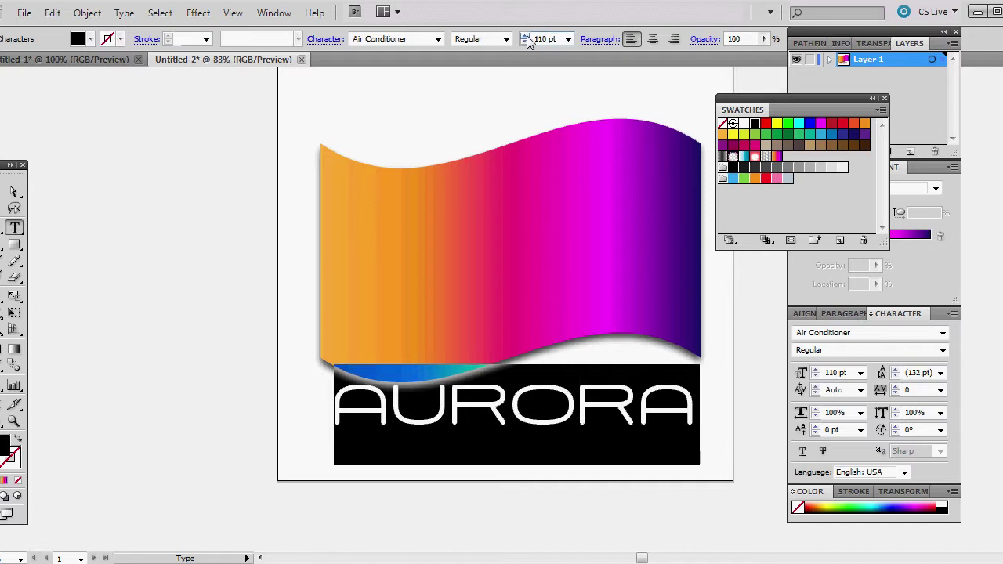
left_click(525, 35)
left_click(525, 36)
left_click(525, 35)
left_click(525, 36)
left_click(525, 36)
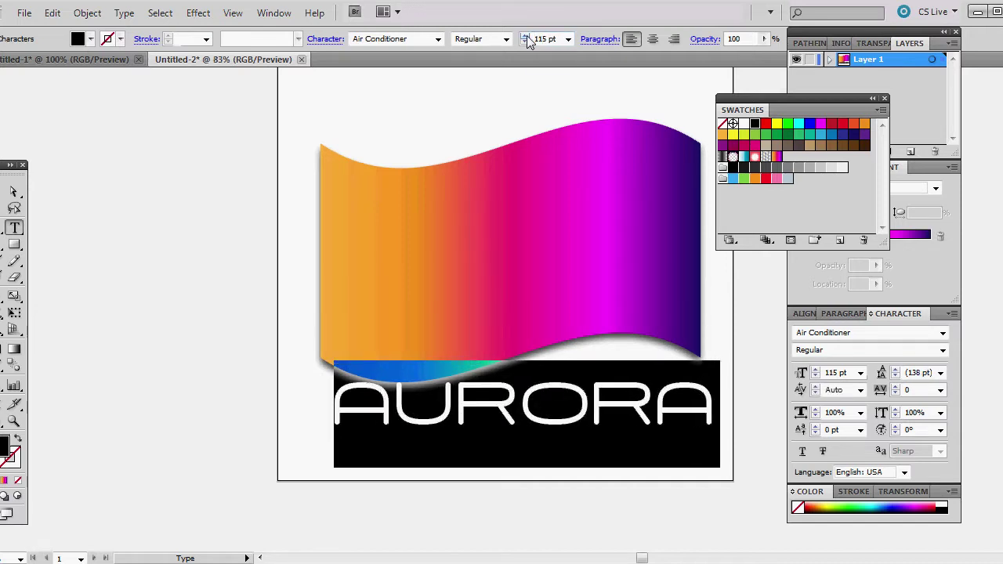
left_click_drag(503, 420, 489, 448)
Select the AURORA text and give it a gradient fill starting from the teal preset.
left_click(758, 413)
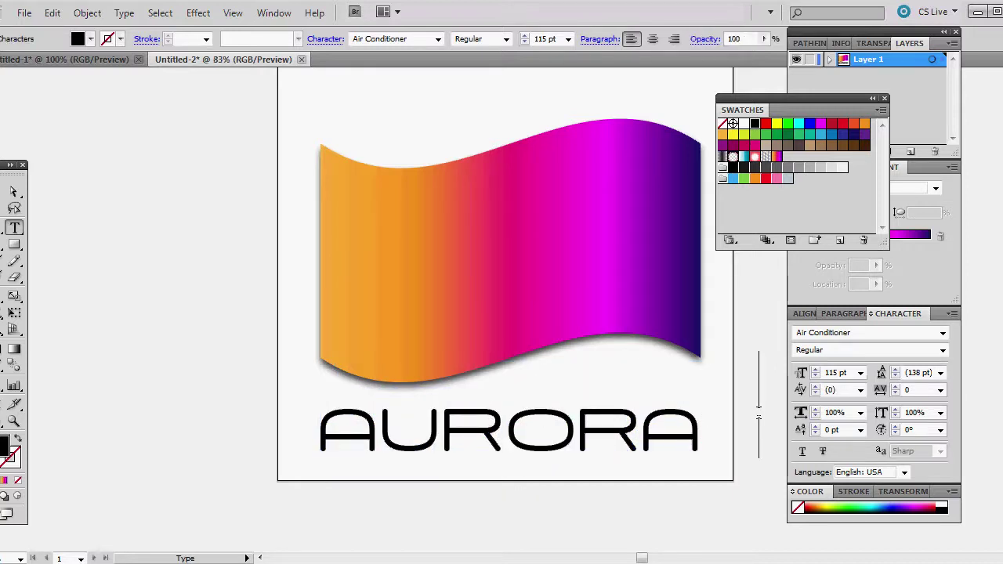
left_click(13, 191)
left_click(487, 443)
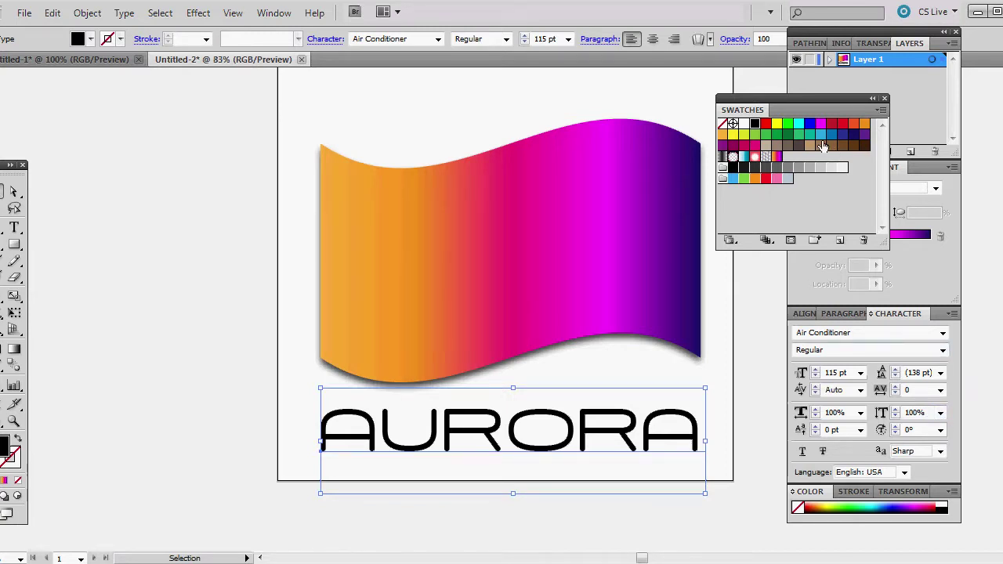
left_click_drag(763, 106, 691, 112)
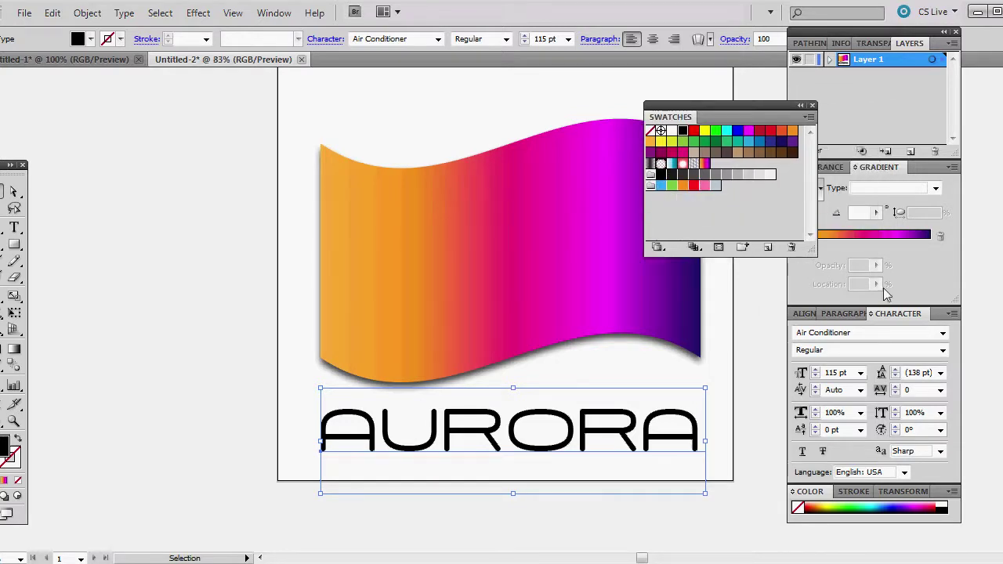
left_click_drag(761, 118, 715, 122)
left_click(810, 190)
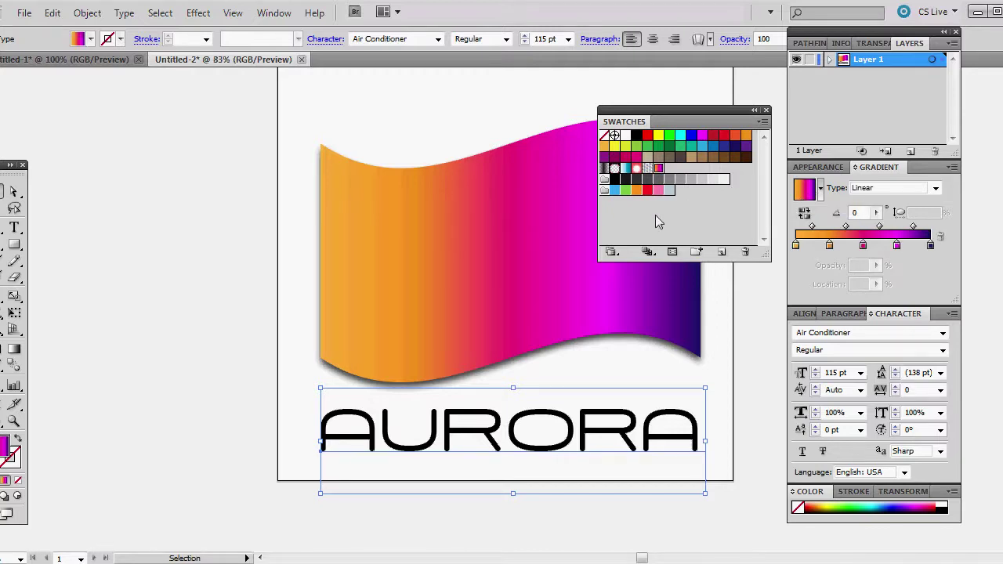
left_click(626, 171)
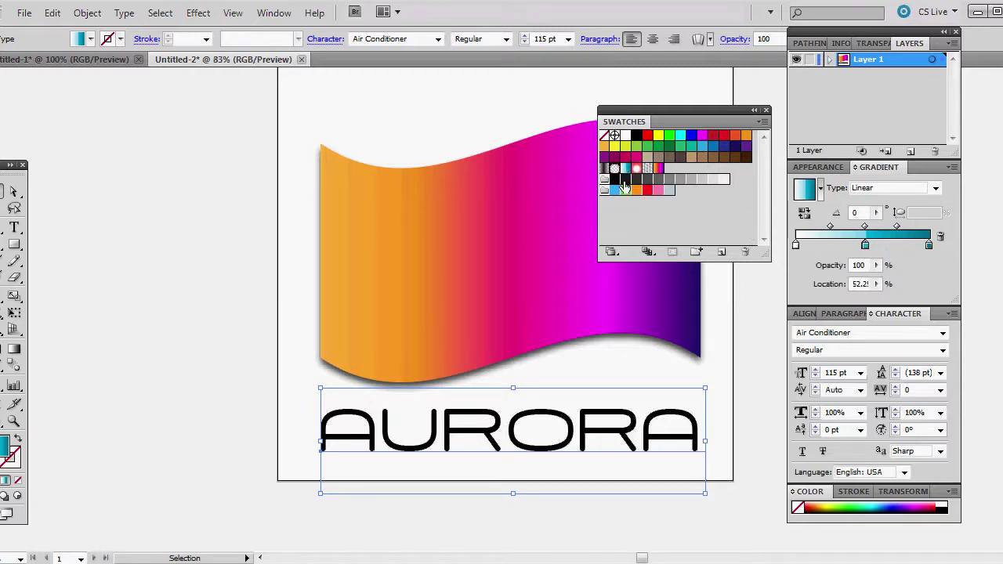
Edit the gradient stops to black, dark and gray, and save it as a new swatch.
left_click(796, 245)
left_click_drag(801, 254, 796, 246)
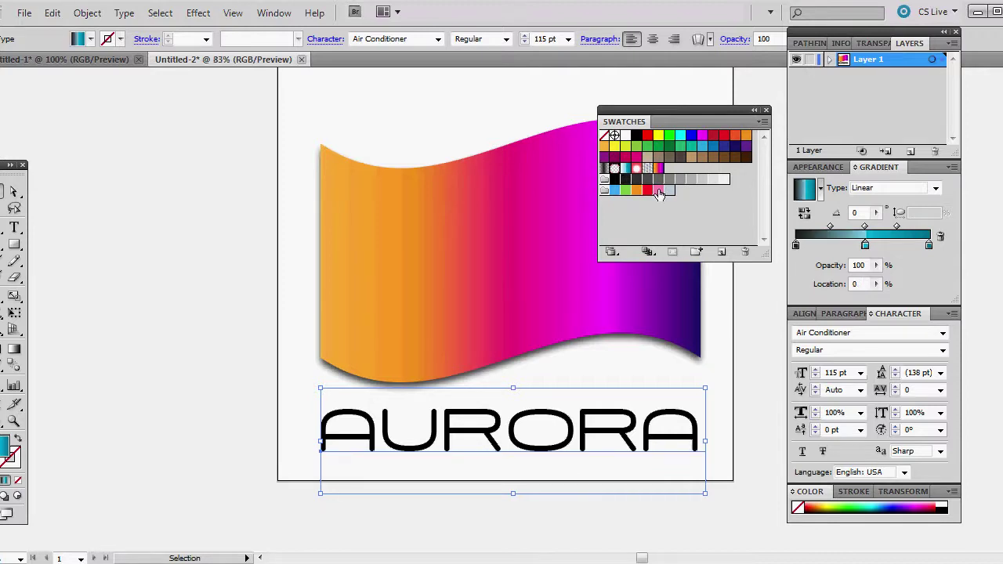
left_click_drag(637, 183, 863, 246)
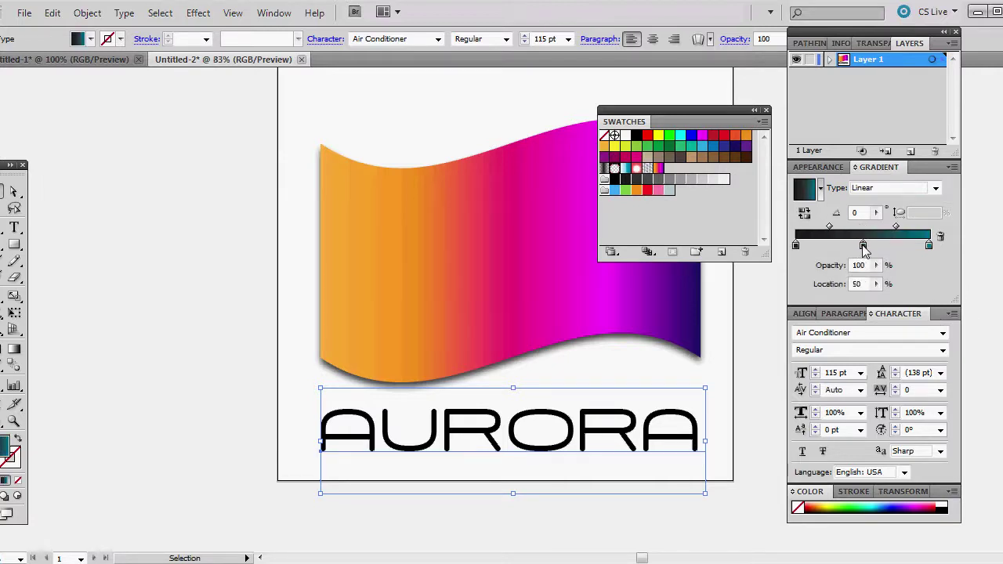
left_click(670, 183)
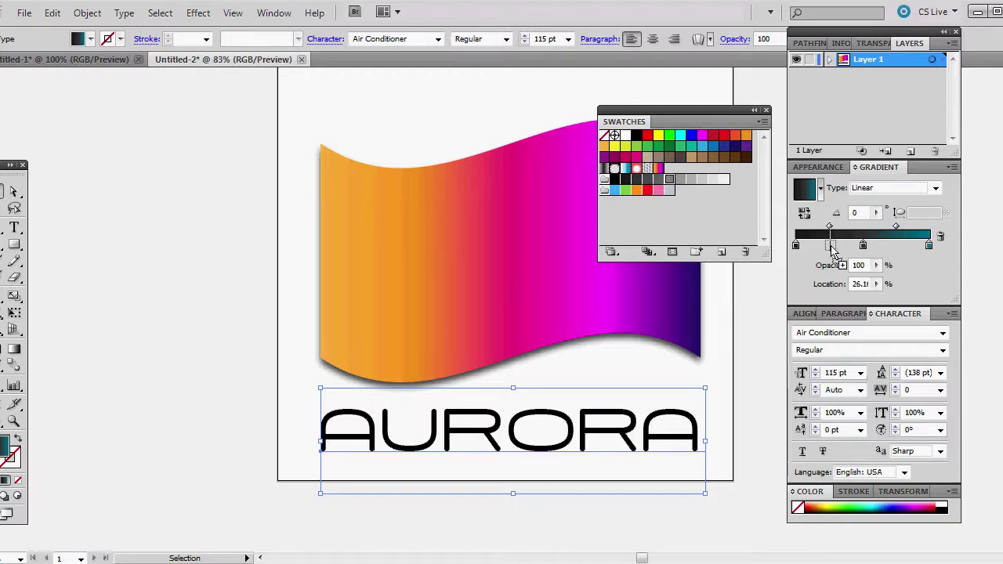
mouse_move(862, 245)
left_mouse_down()
mouse_move(876, 251)
mouse_move(866, 248)
left_mouse_up()
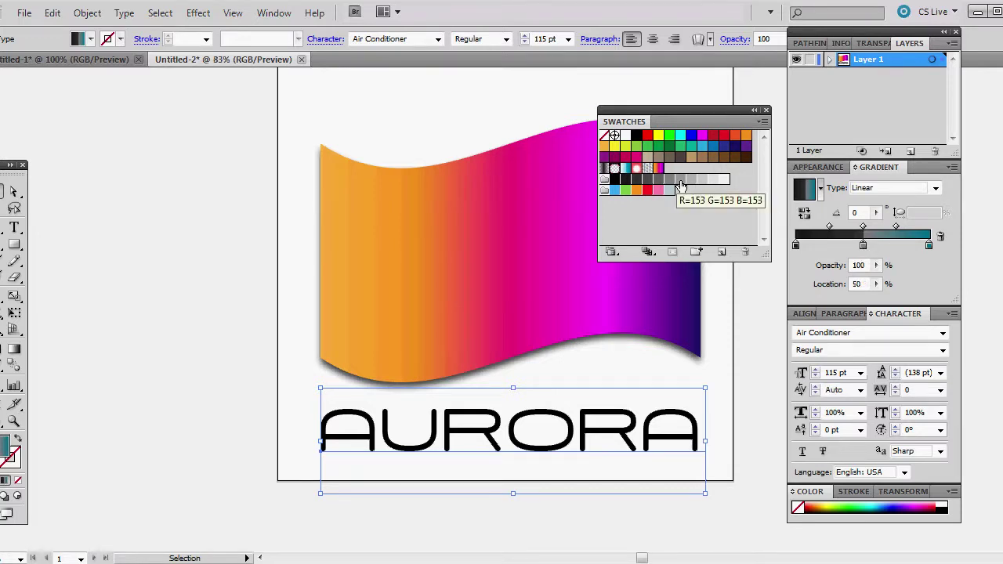
left_click_drag(680, 184, 932, 252)
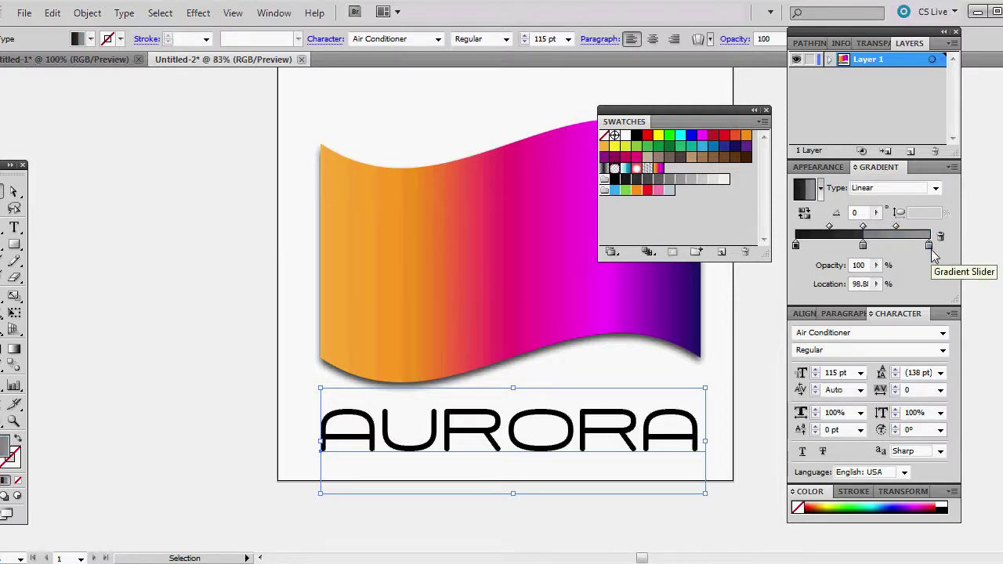
left_click_drag(804, 190, 679, 174)
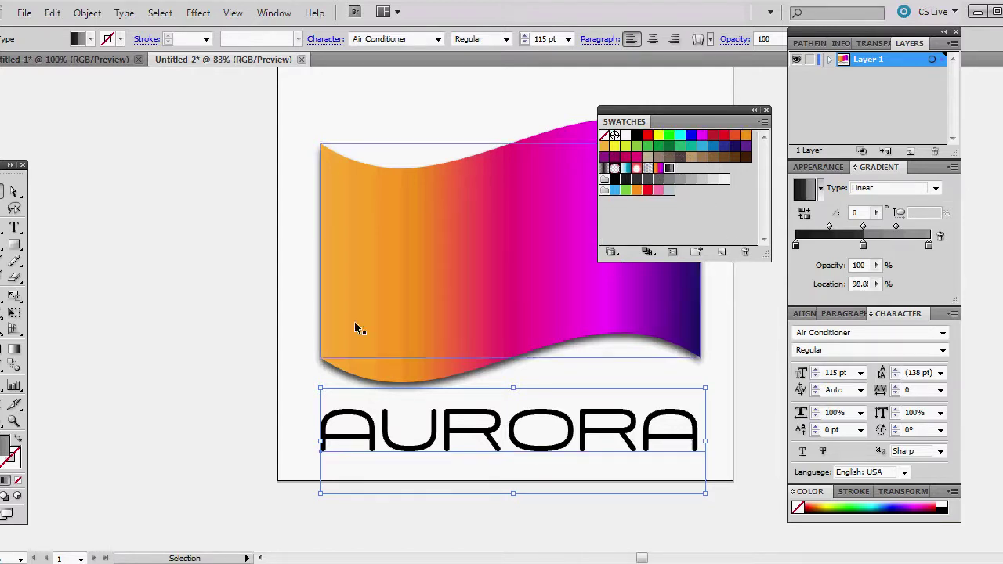
left_click(18, 353)
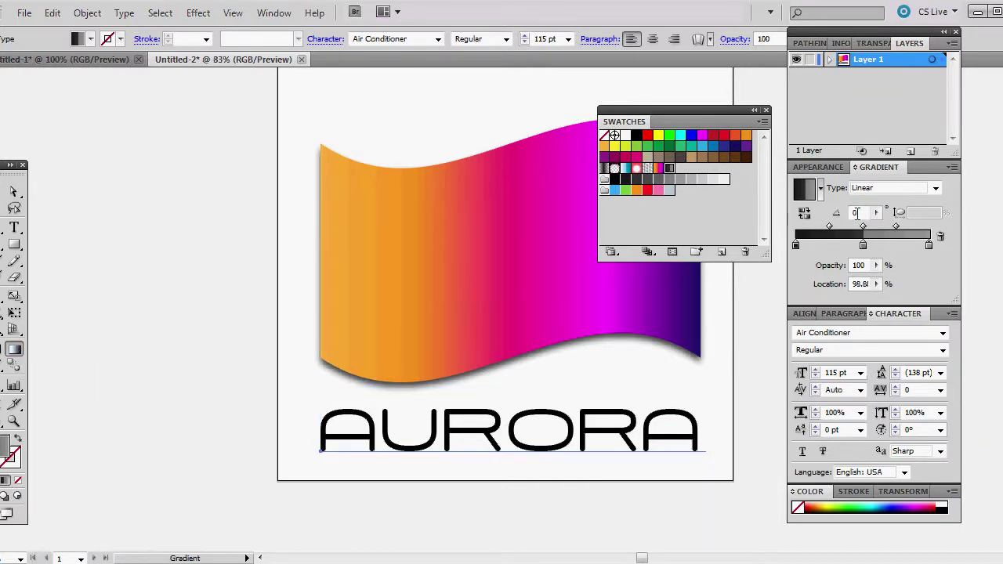
Set the gray gradient's right stop Location to 100%, then reselect the AURORA text.
key("v")
left_click(495, 453)
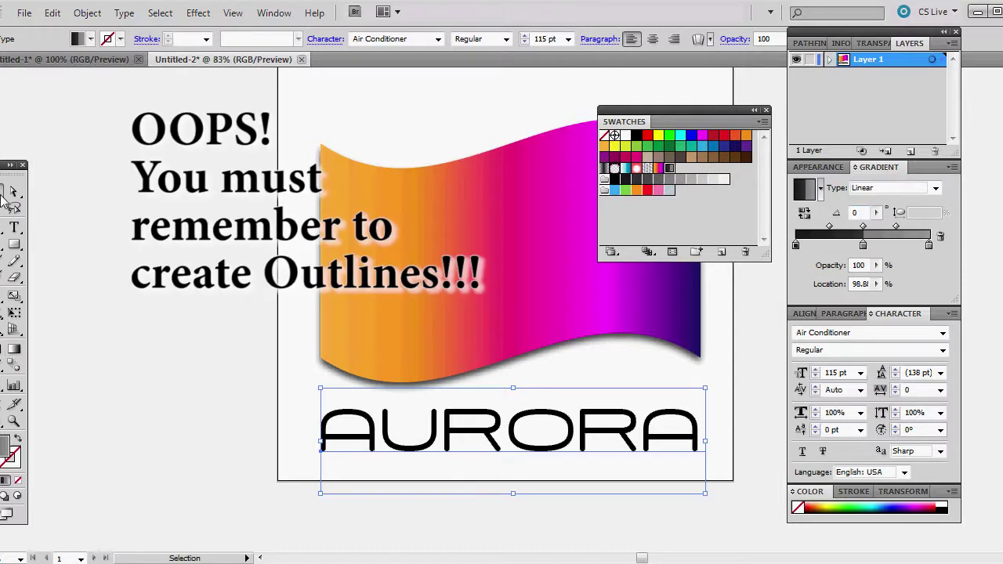
left_click(14, 350)
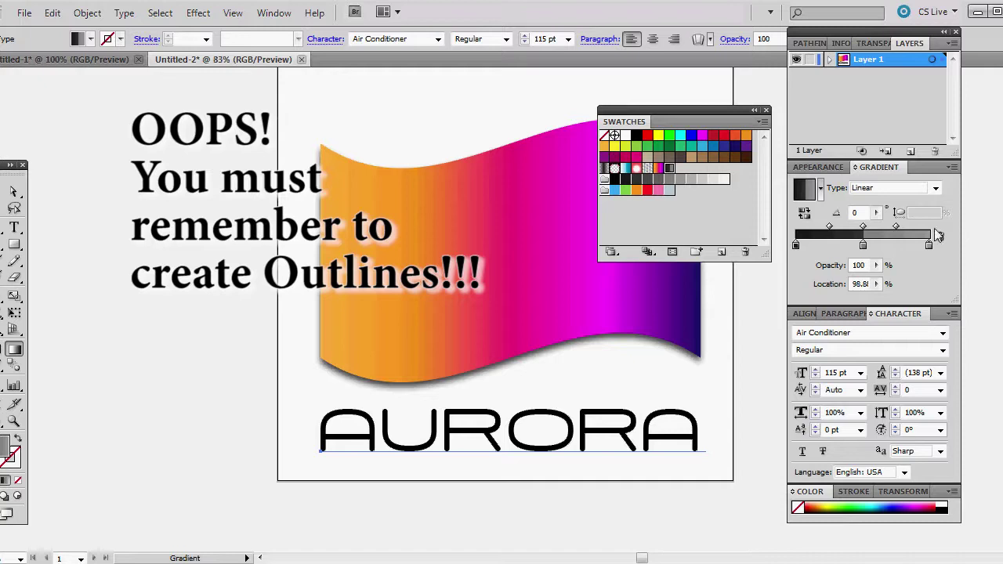
type("100")
key("Return")
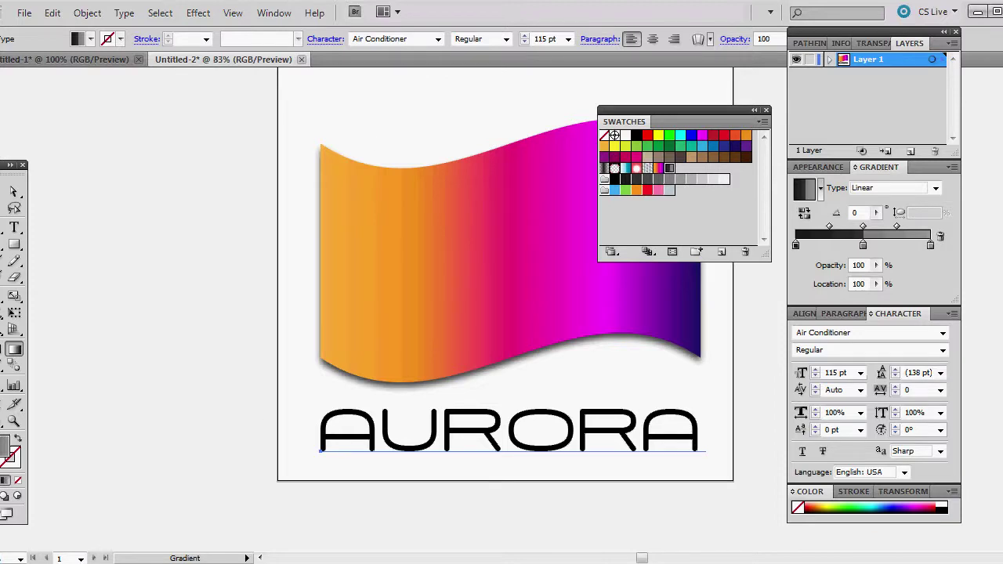
key("v")
left_click(321, 448)
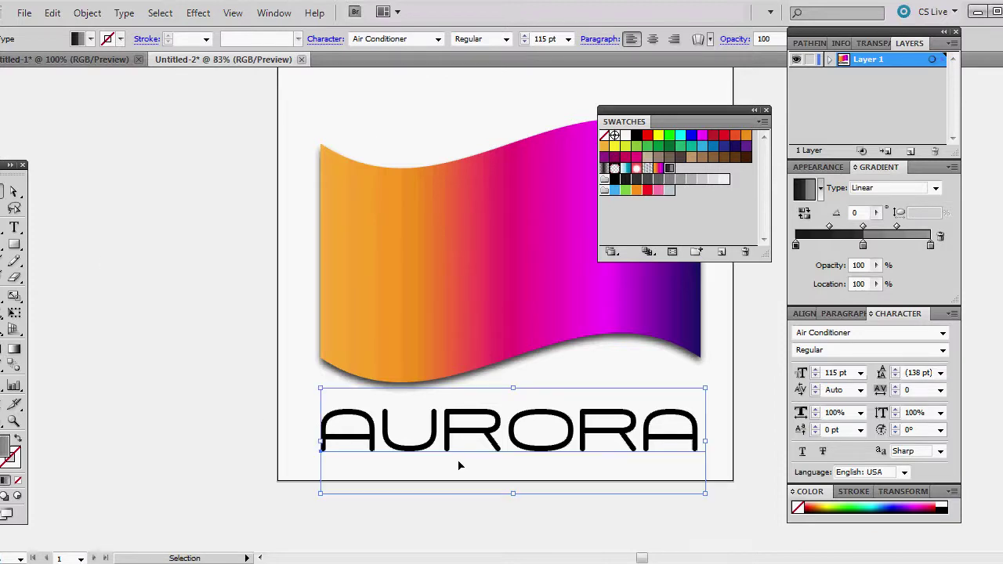
Convert AURORA to outlines, set its gray gradient angle to 90°, and deselect.
left_click(124, 13)
left_click(185, 187)
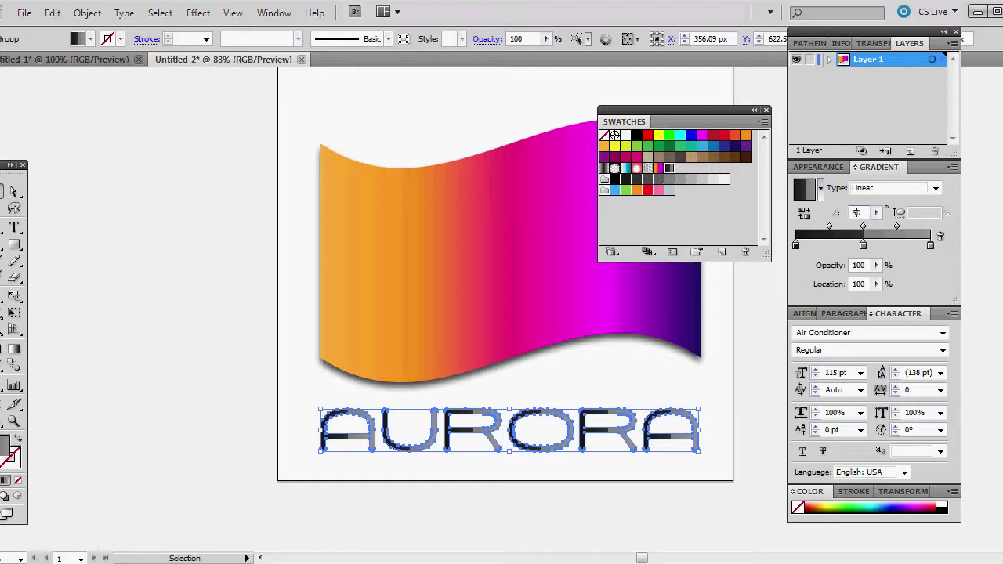
type("0")
key("Return")
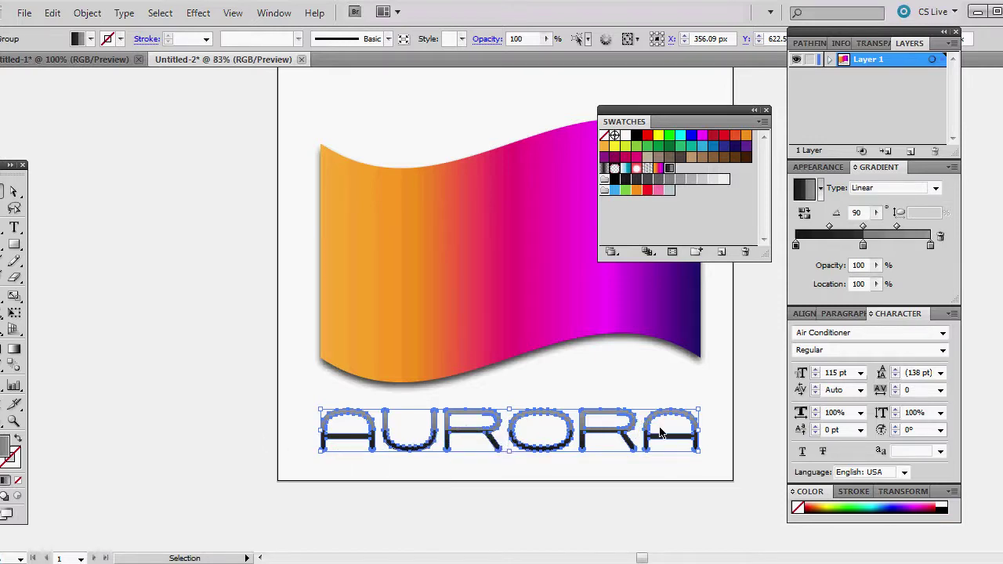
left_click(204, 435)
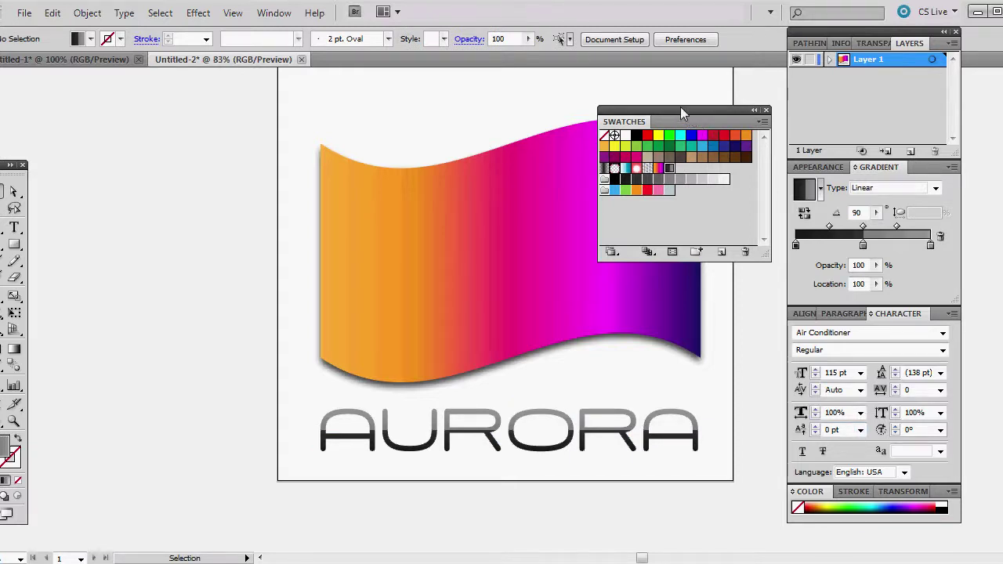
Move the Swatches panel off the artwork and select the wavy gradient flag.
mouse_move(680, 107)
left_mouse_down()
mouse_move(952, 139)
mouse_move(924, 120)
left_mouse_up()
left_click(550, 300)
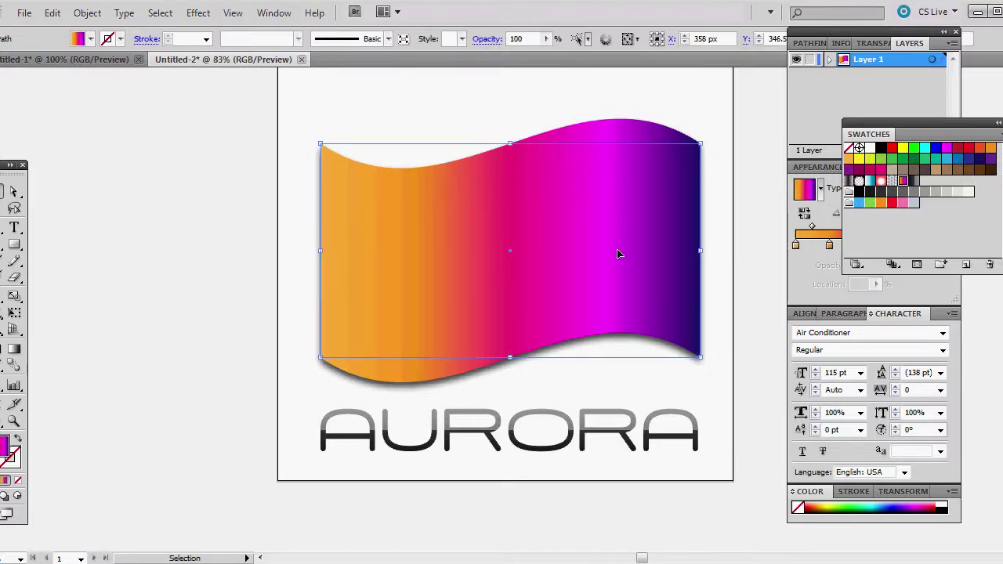
key("a")
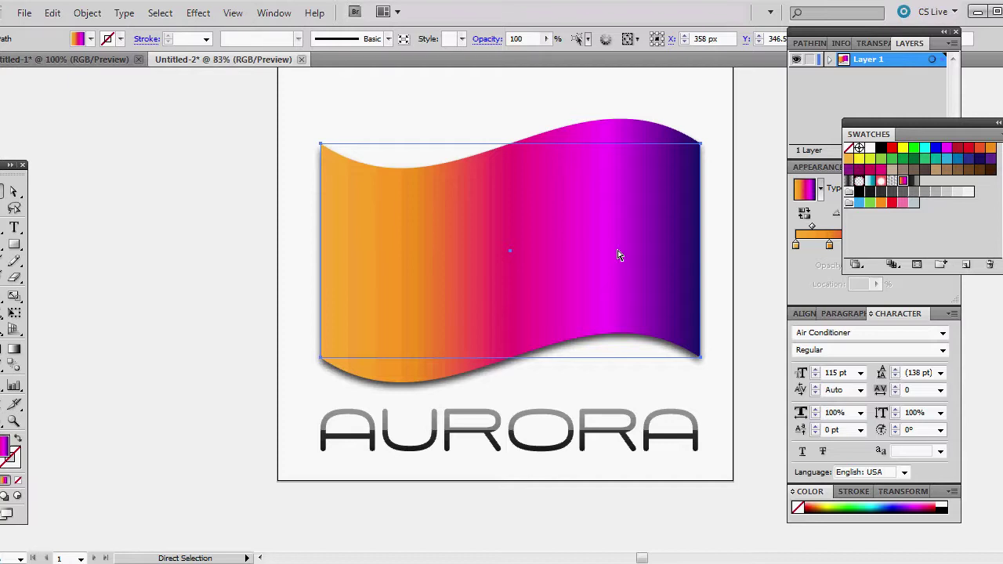
key("v")
Stack two offset copies of the flag with upward nudges and Ctrl+D, forming layered wavy bands.
key("Up")
key("Up")
key("Up")
key("Up")
key("Up")
key("Up")
key("Up")
key("Up")
key("Up")
key("Up")
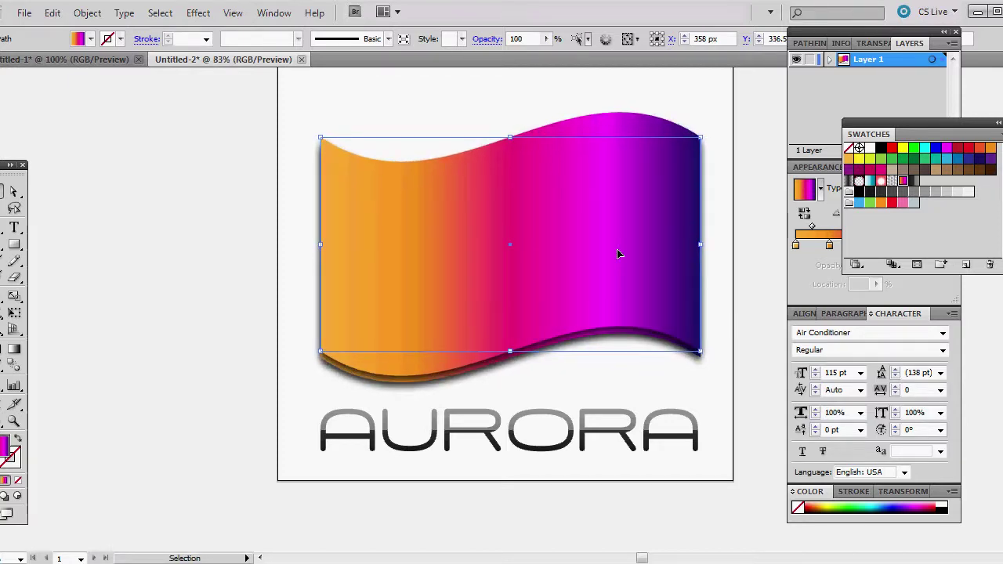
key("shift+Up")
key("shift+Up")
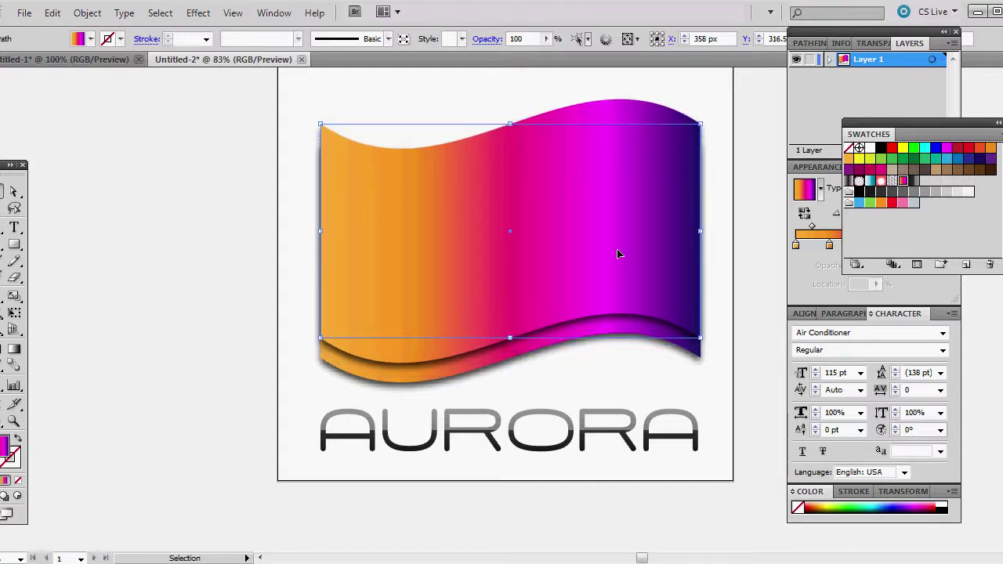
key("a")
key("ctrl")
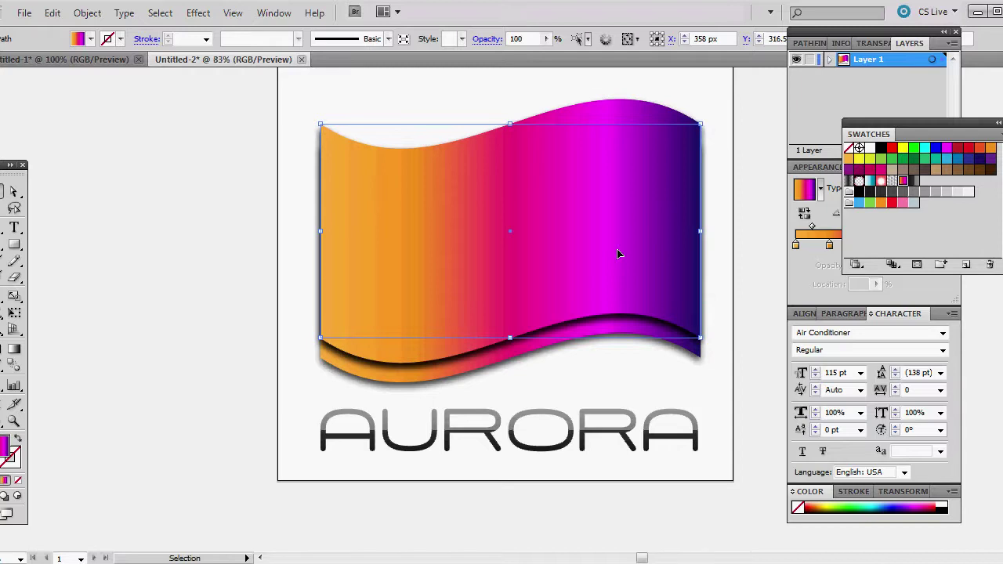
key("ctrl+d")
key("ctrl+d")
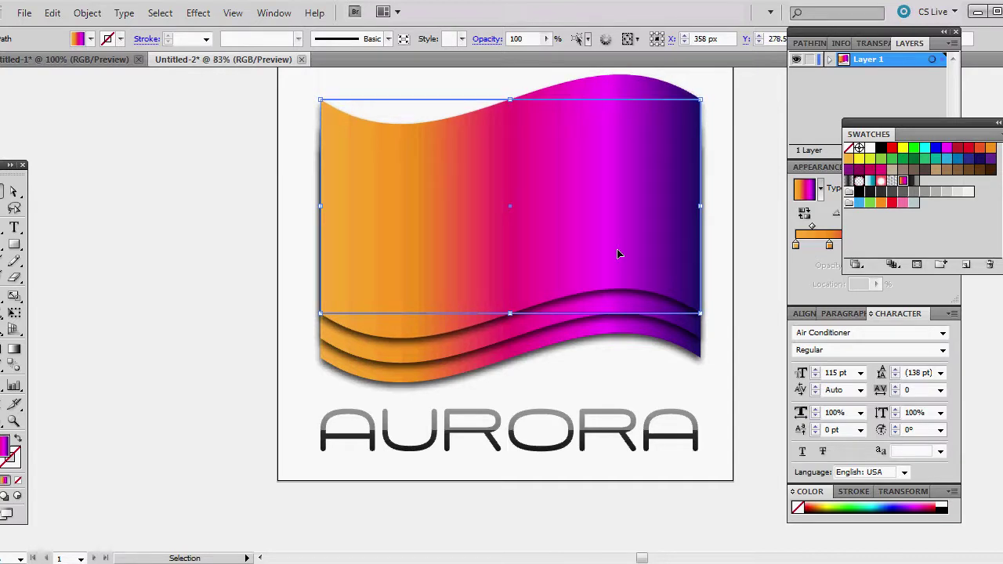
left_click(188, 418)
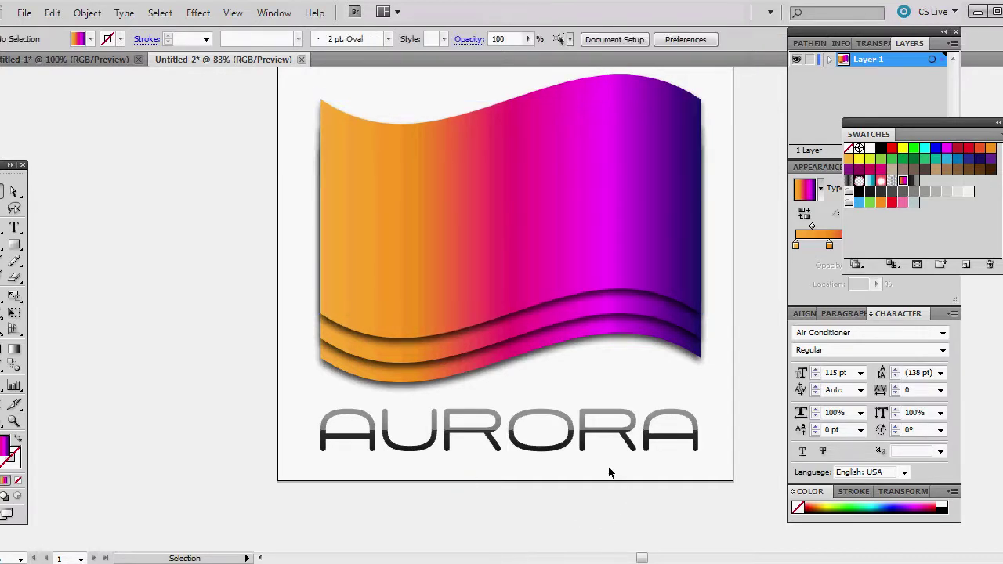
Move the flag and AURORA text upward together as one logo.
left_click_drag(748, 172, 527, 540)
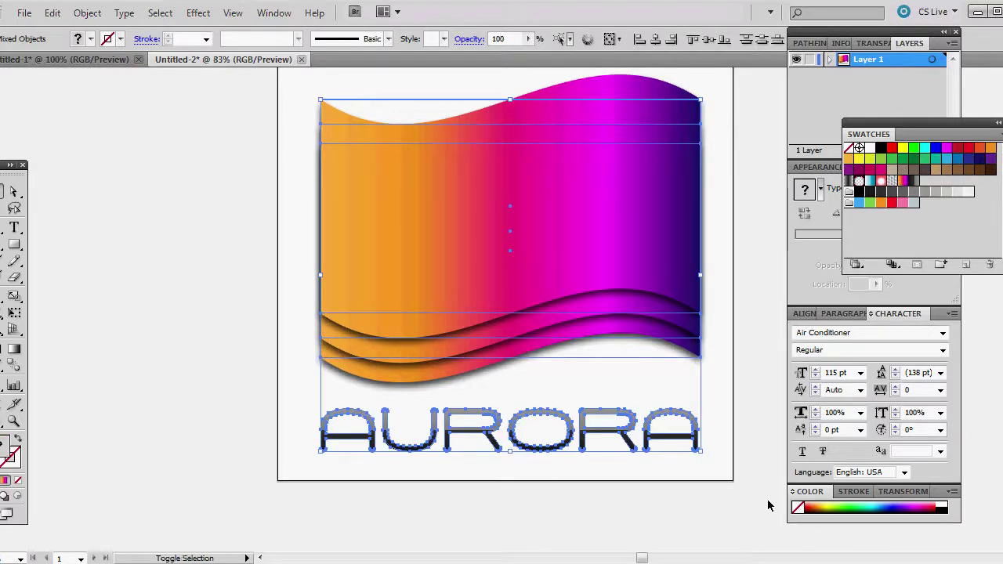
key("shift+Up")
key("shift+Up")
key("shift+Up")
key("shift+Up")
key("shift+Up")
key("shift+Up")
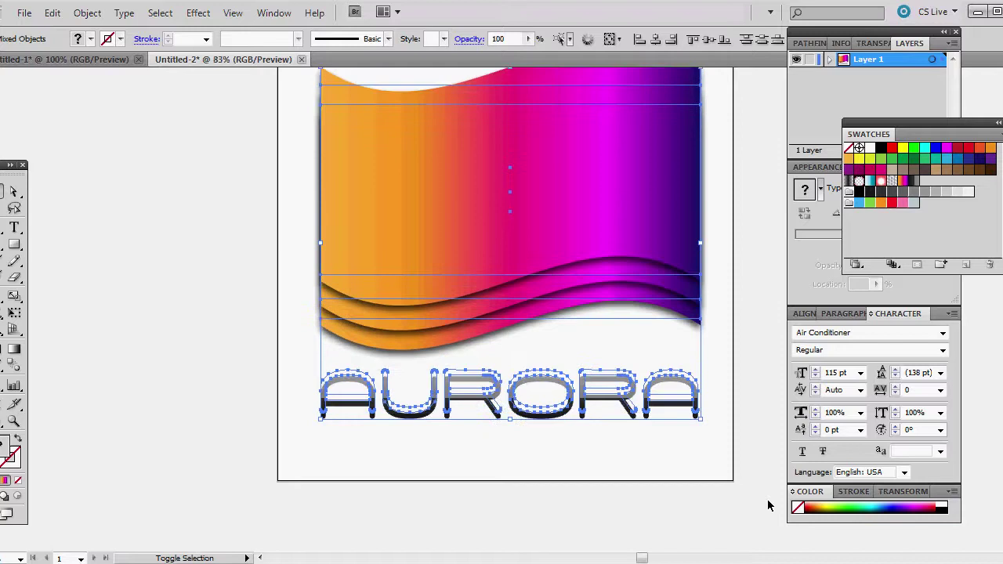
left_click(749, 491)
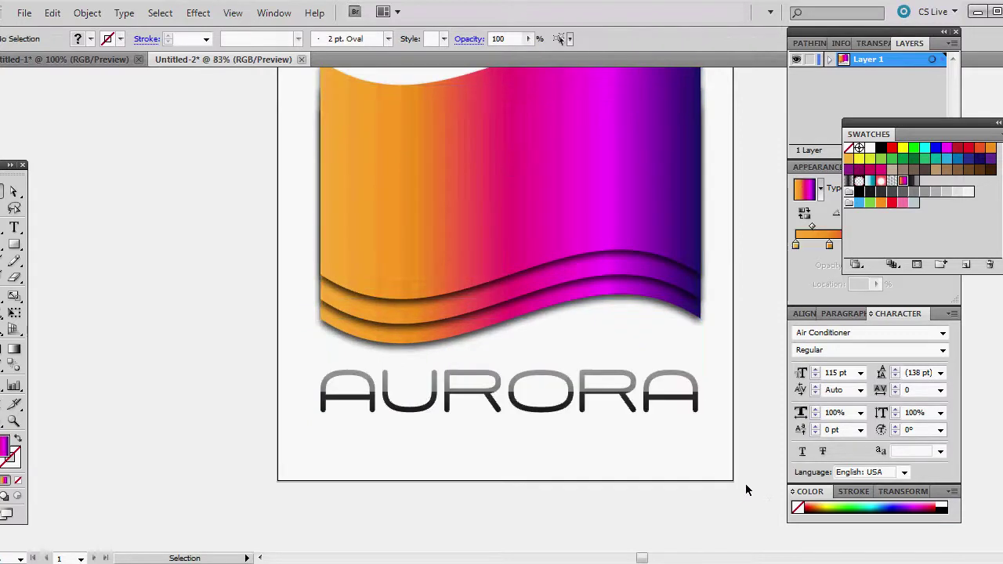
Zoom out to the whole artboard and nudge the logo down until centred.
key("ctrl+minus")
key("ctrl+minus")
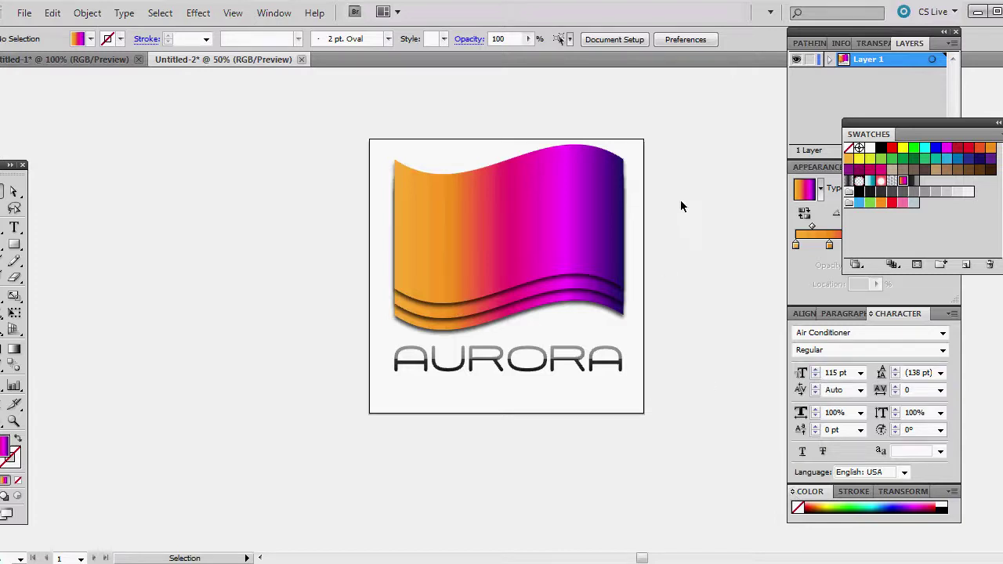
left_click_drag(682, 175, 479, 396)
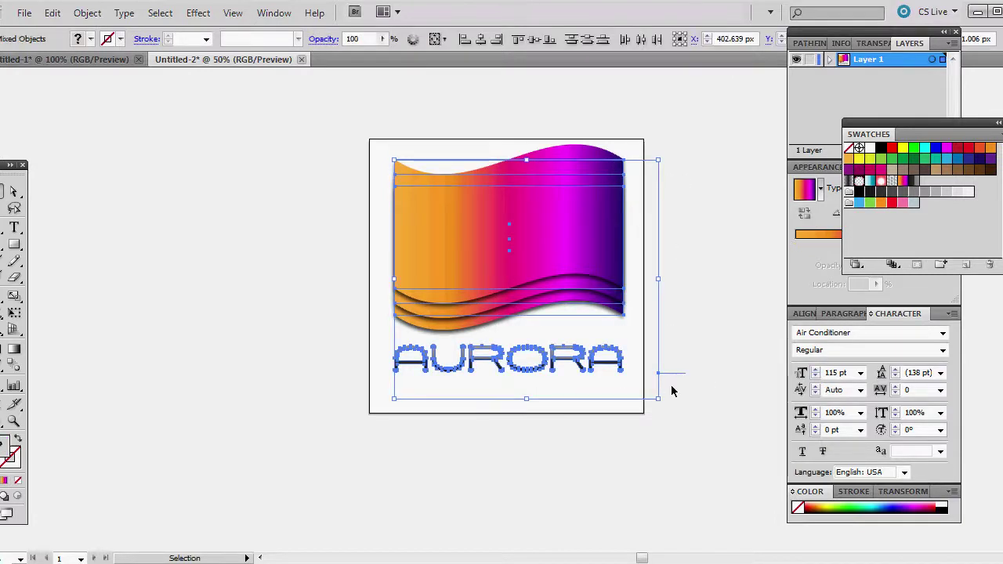
key("shift+Down")
key("shift+Down")
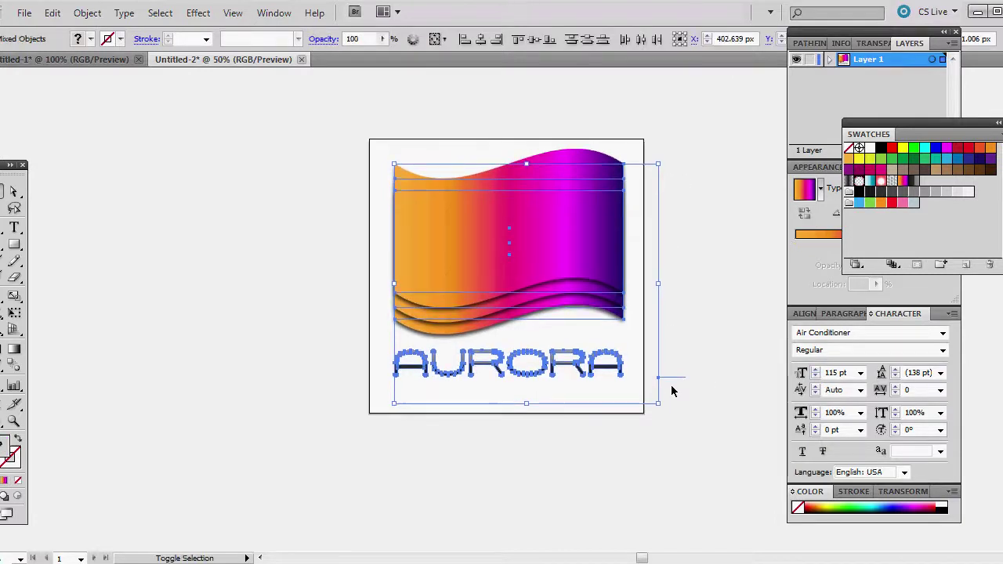
left_click(734, 289)
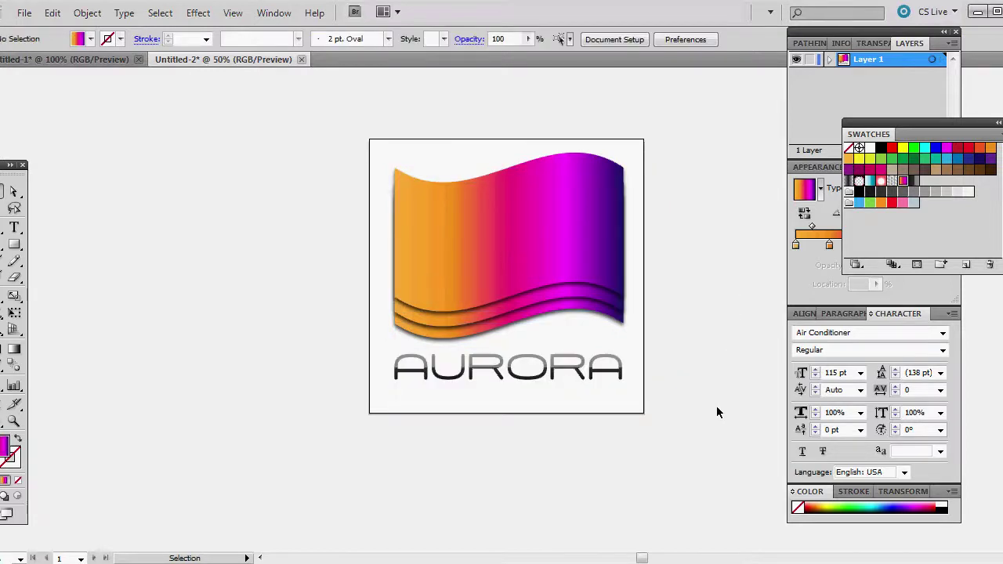